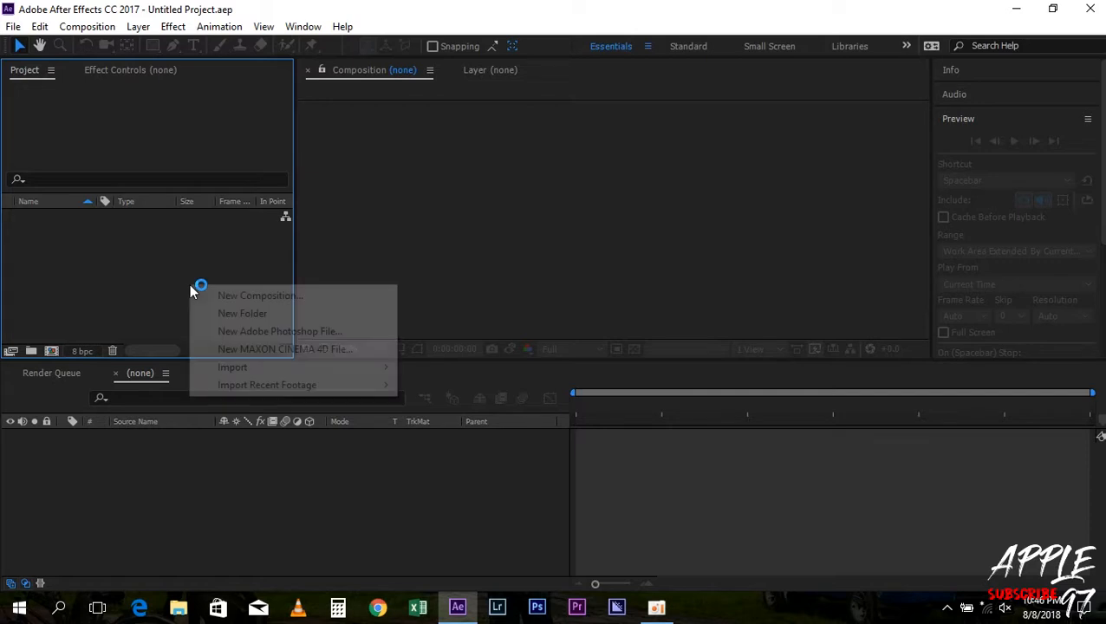
# Start a new composition and name it "red"
pyautogui.click(250, 300)
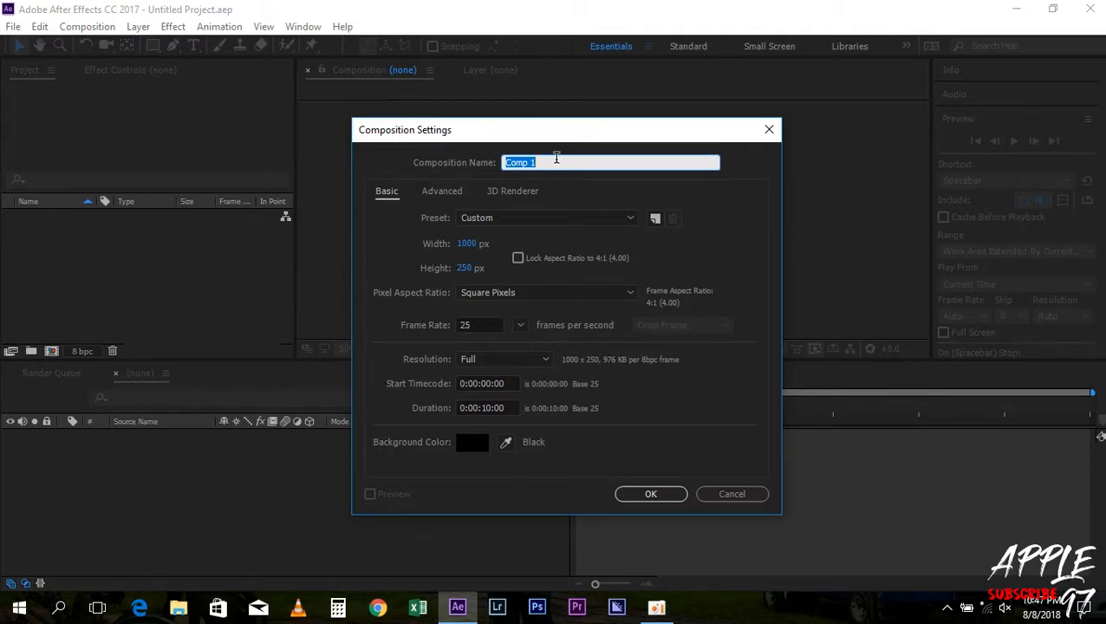
pyautogui.click(556, 160)
pyautogui.press('BackSpace')
pyautogui.press('BackSpace')
pyautogui.press('BackSpace')
pyautogui.press('BackSpace')
pyautogui.press('BackSpace')
pyautogui.press('BackSpace')
pyautogui.write('red')
# Set the new composition's frame size to 3840 px wide and 2160 px high
pyautogui.click(468, 247)
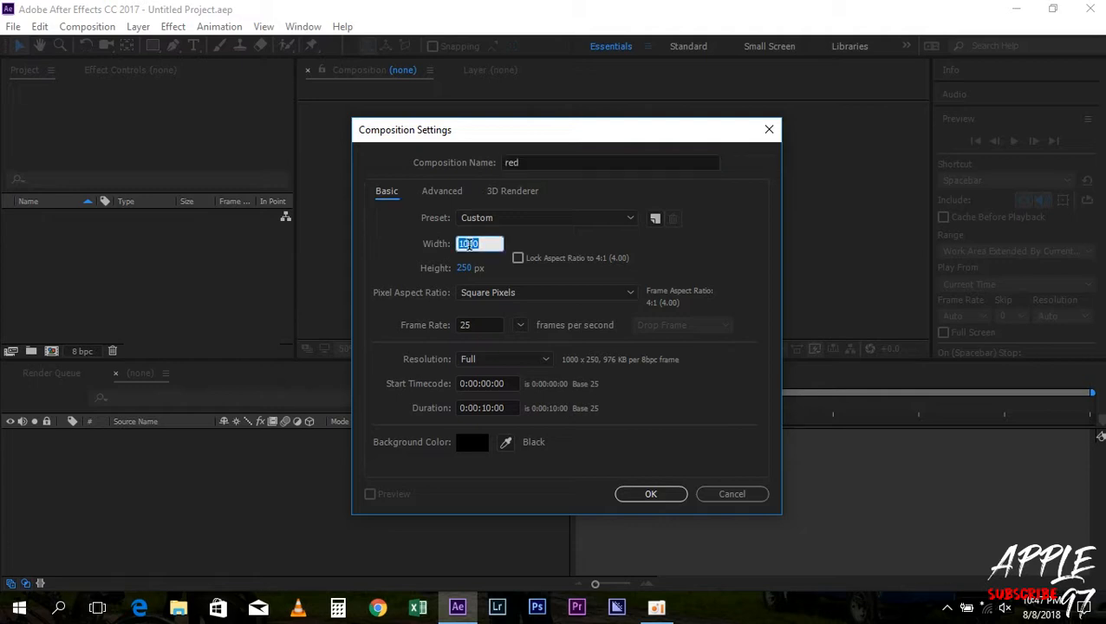
pyautogui.write('4')
pyautogui.write('840')
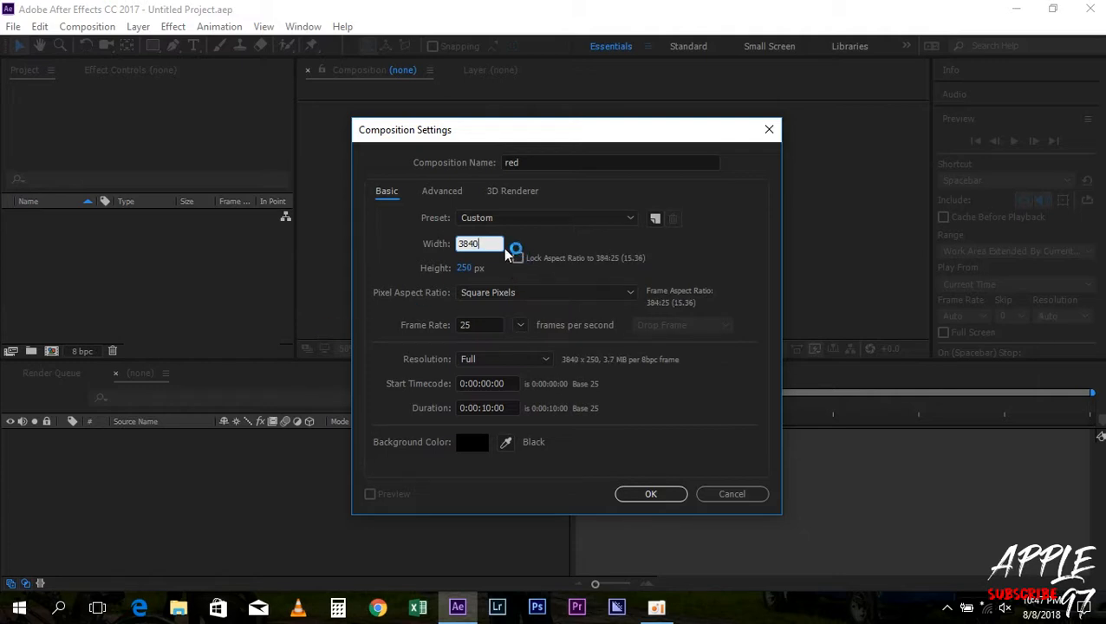
pyautogui.click(465, 270)
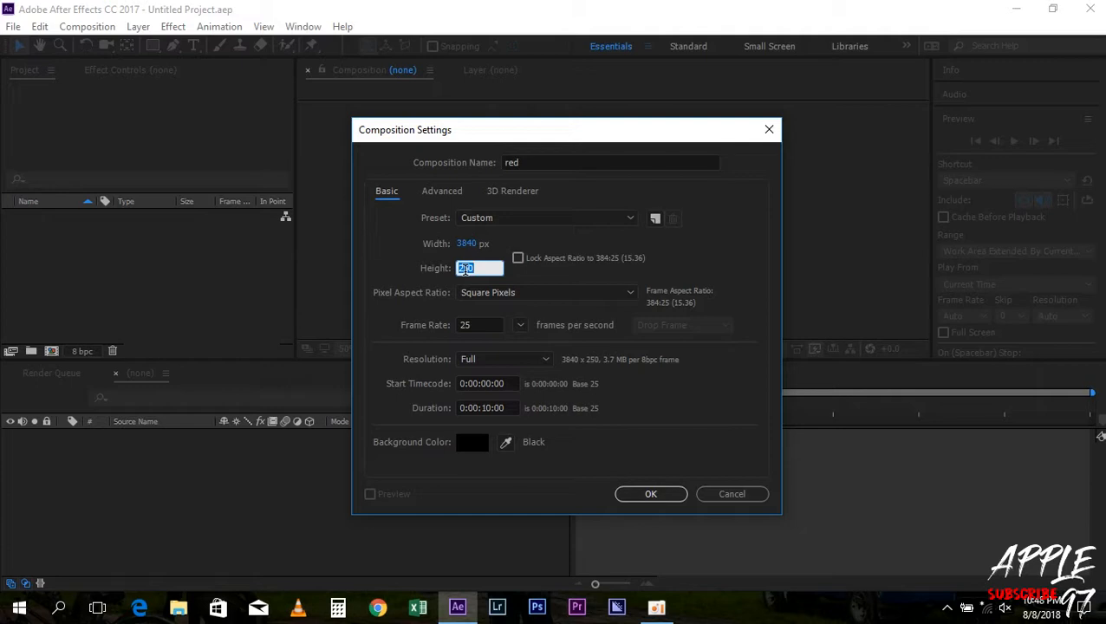
pyautogui.write('2160')
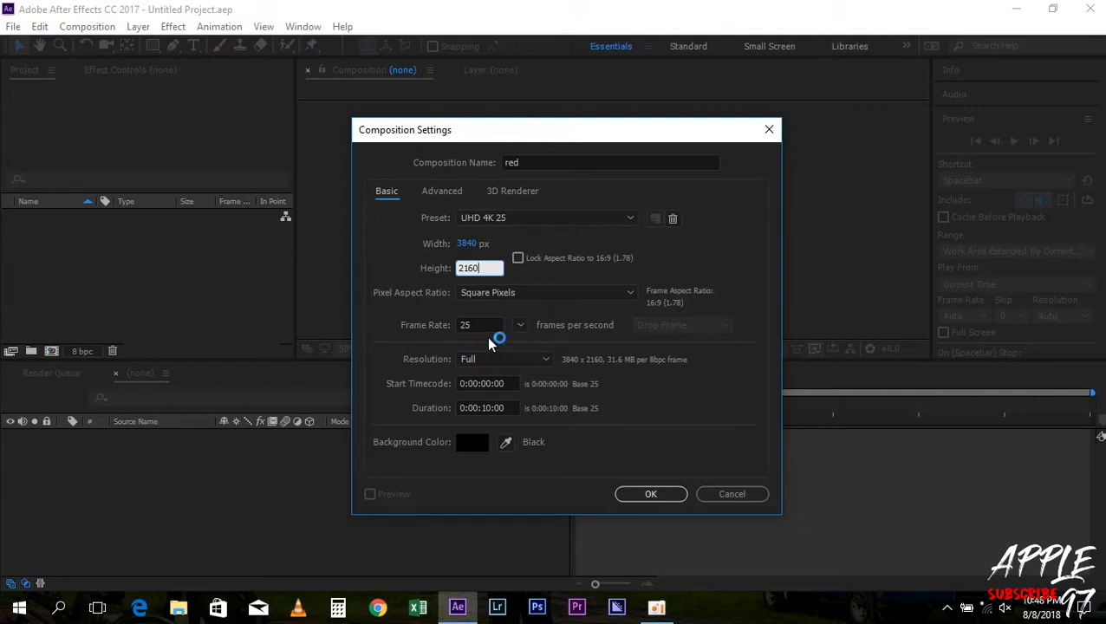
pyautogui.click(721, 394)
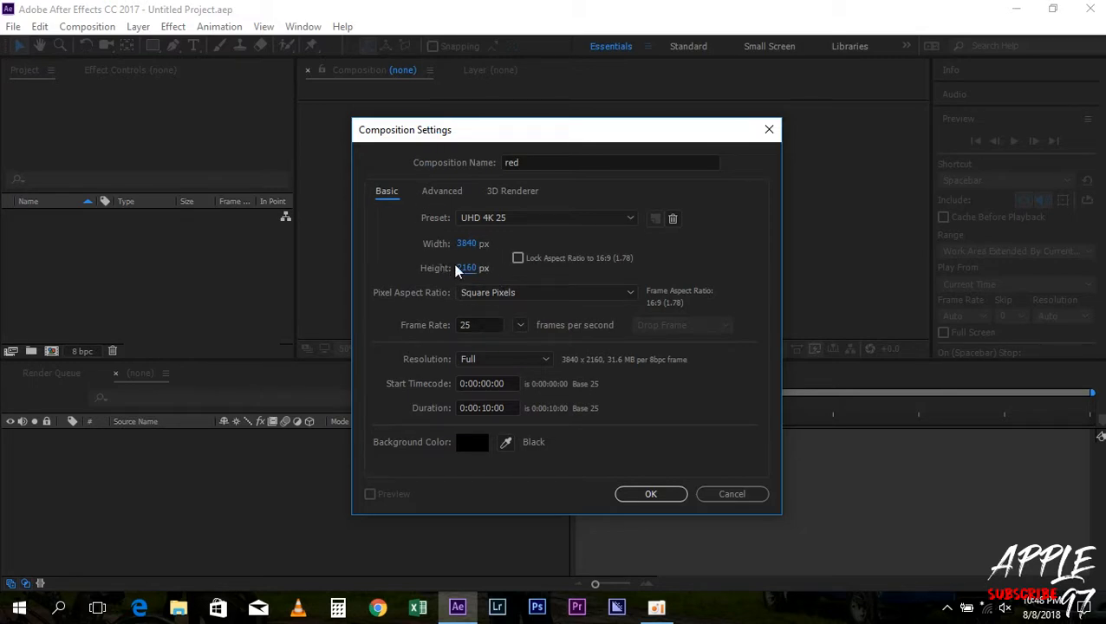
# Set the composition's frame rate to 29.97 frames per second
pyautogui.click(485, 325)
pyautogui.write('2')
pyautogui.press('BackSpace')
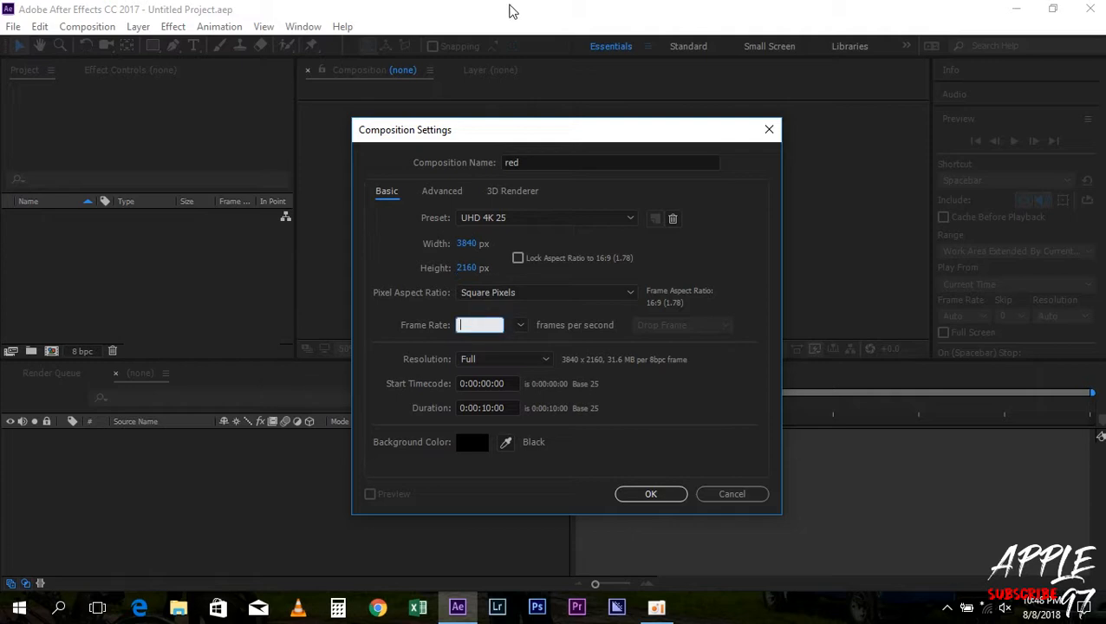
pyautogui.write('29.97')
# Set the composition's duration to 0;00;03;27 and create the composition
pyautogui.click(483, 407)
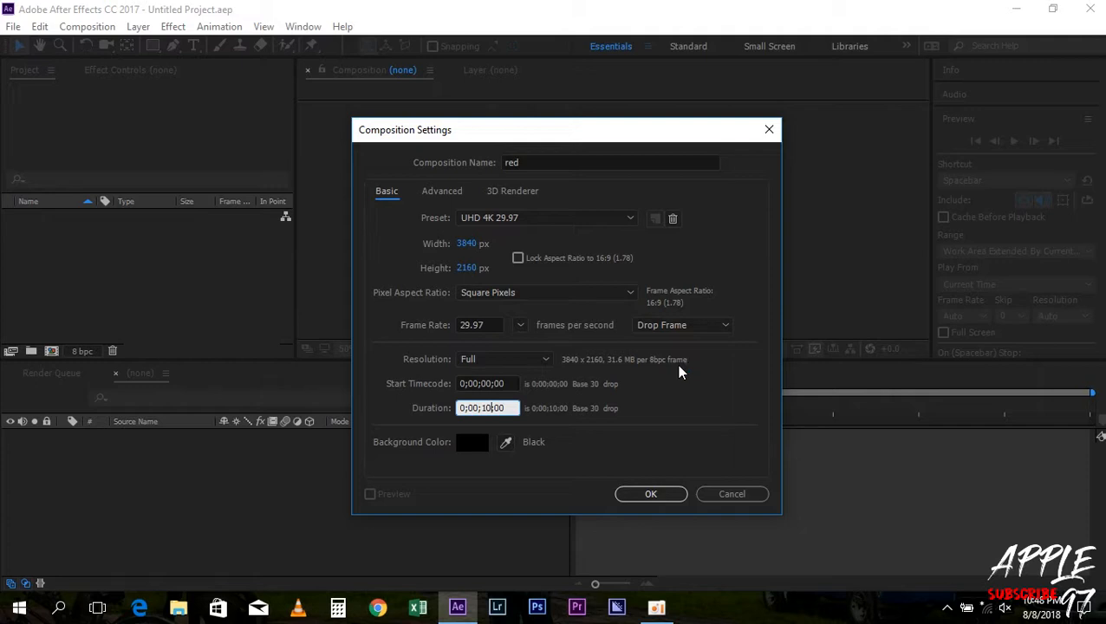
pyautogui.press('BackSpace')
pyautogui.write('0')
pyautogui.press('BackSpace')
pyautogui.write('3')
pyautogui.press('BackSpace')
pyautogui.press('BackSpace')
pyautogui.write('27')
pyautogui.click(666, 449)
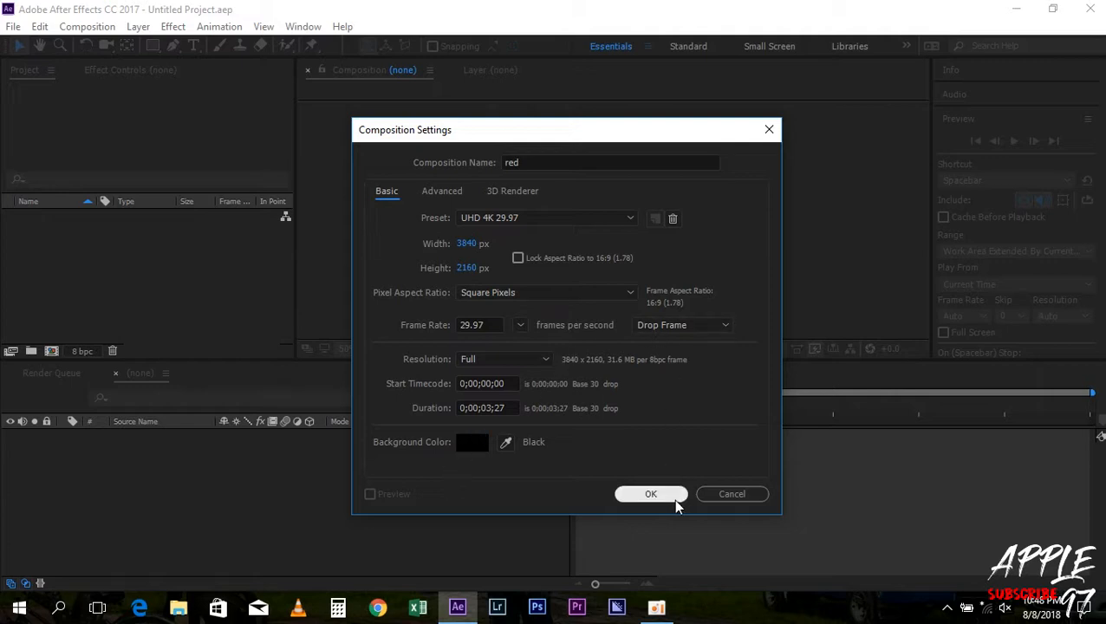
pyautogui.click(650, 494)
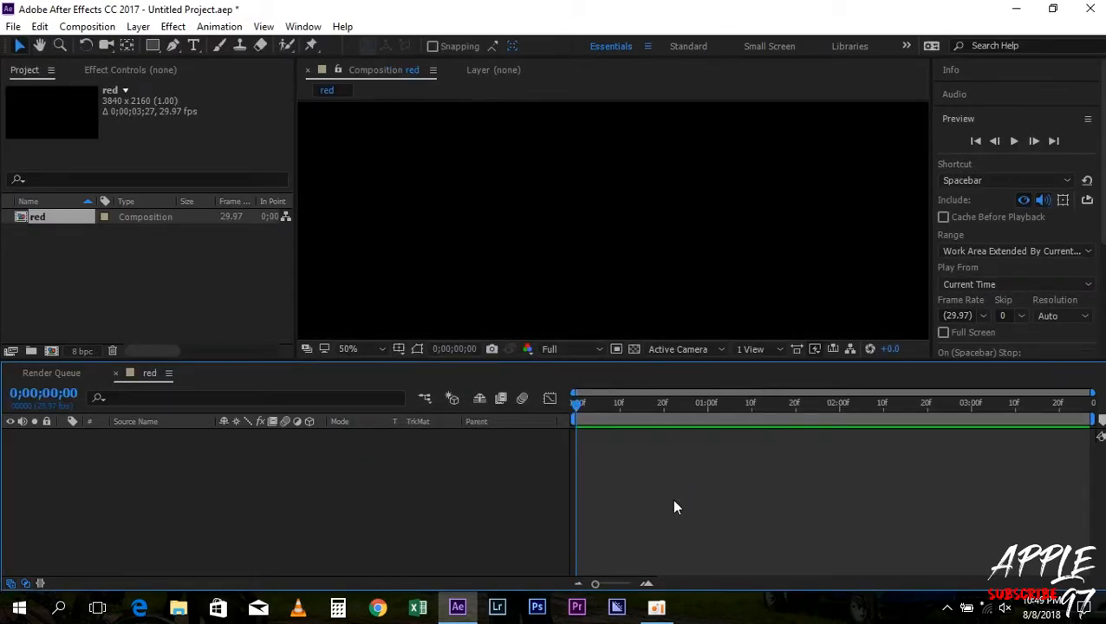
# Add a full-frame solid layer with the color FF0000 to the composition
pyautogui.rightClick(355, 491)
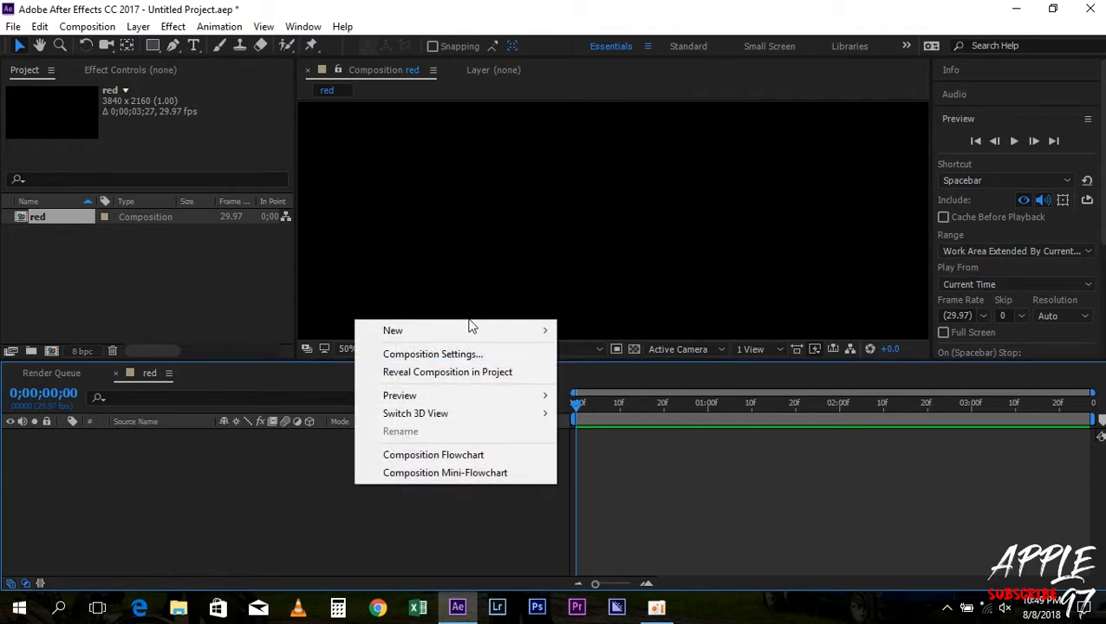
pyautogui.moveTo(473, 326)
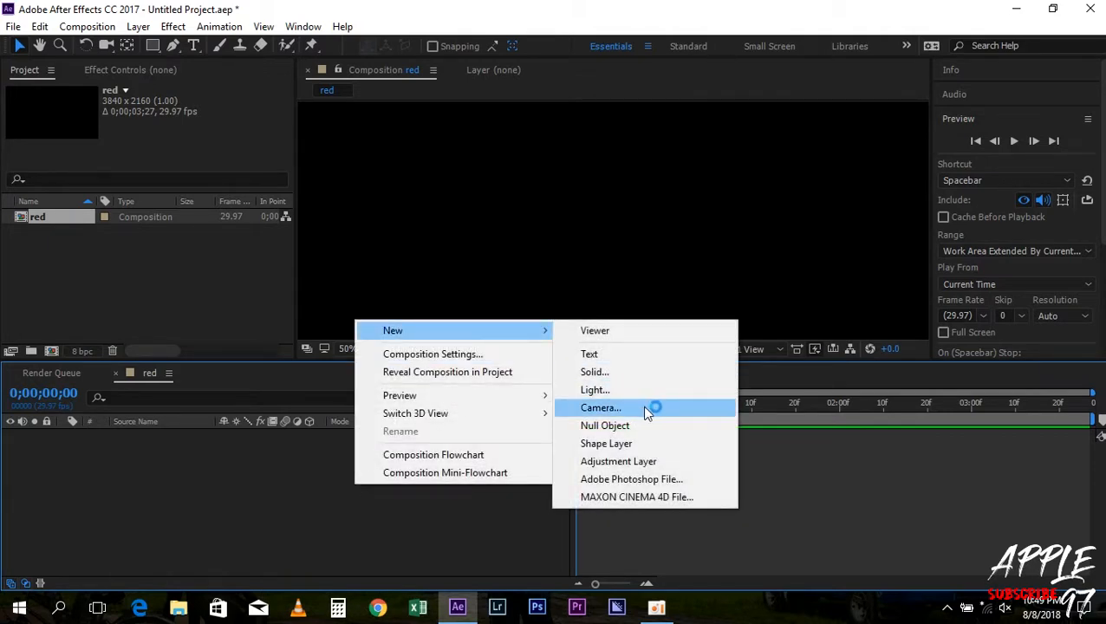
pyautogui.click(643, 374)
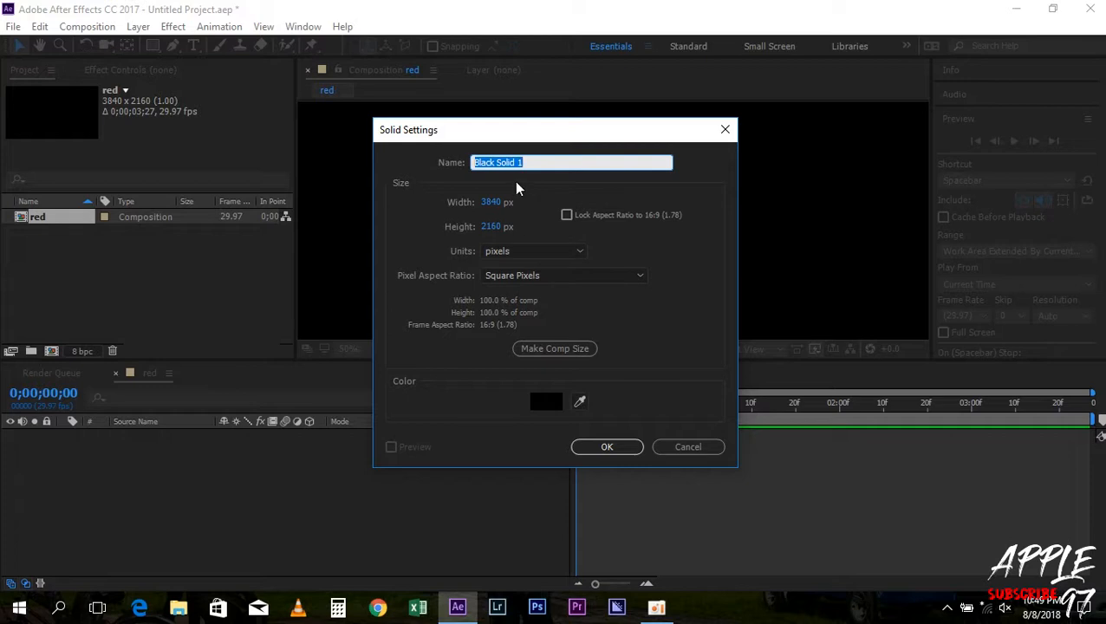
pyautogui.click(551, 399)
pyautogui.write('FF0000')
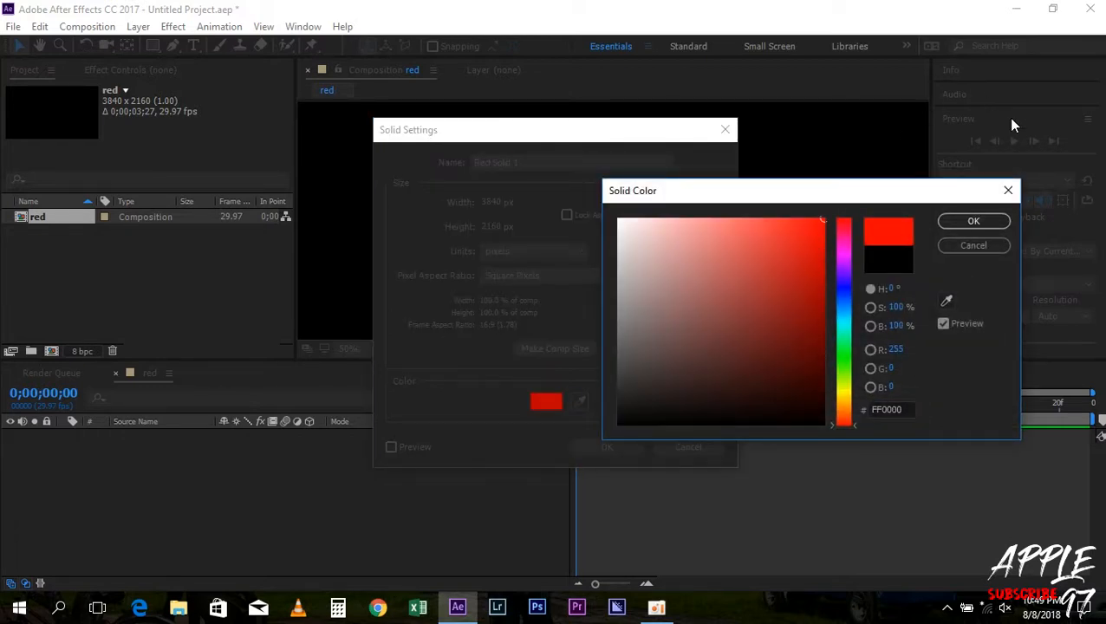
pyautogui.click(994, 223)
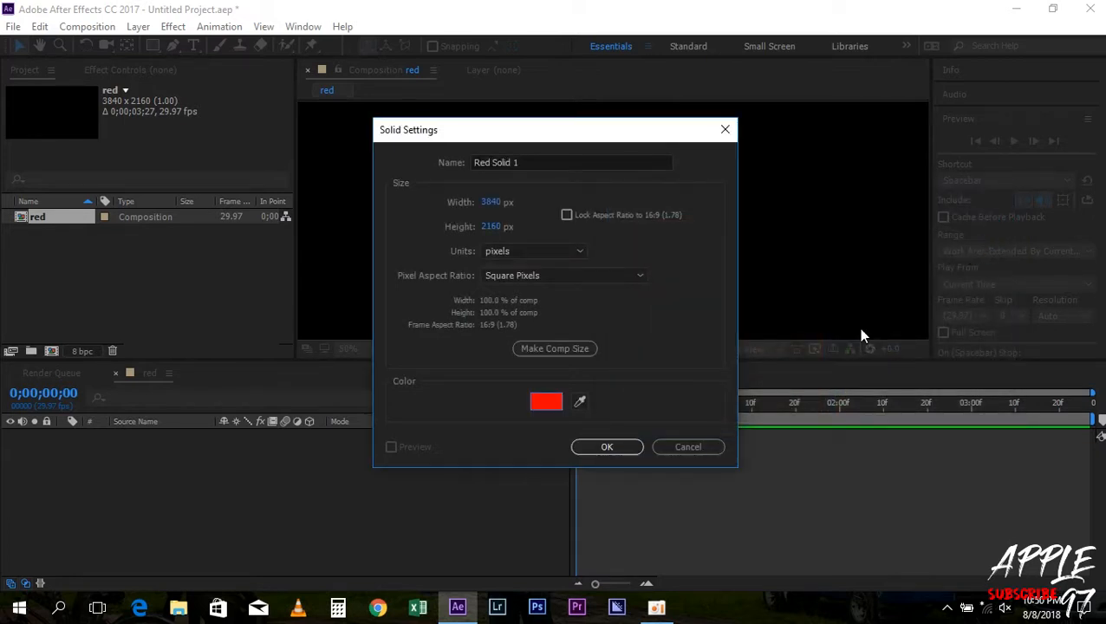
pyautogui.click(609, 447)
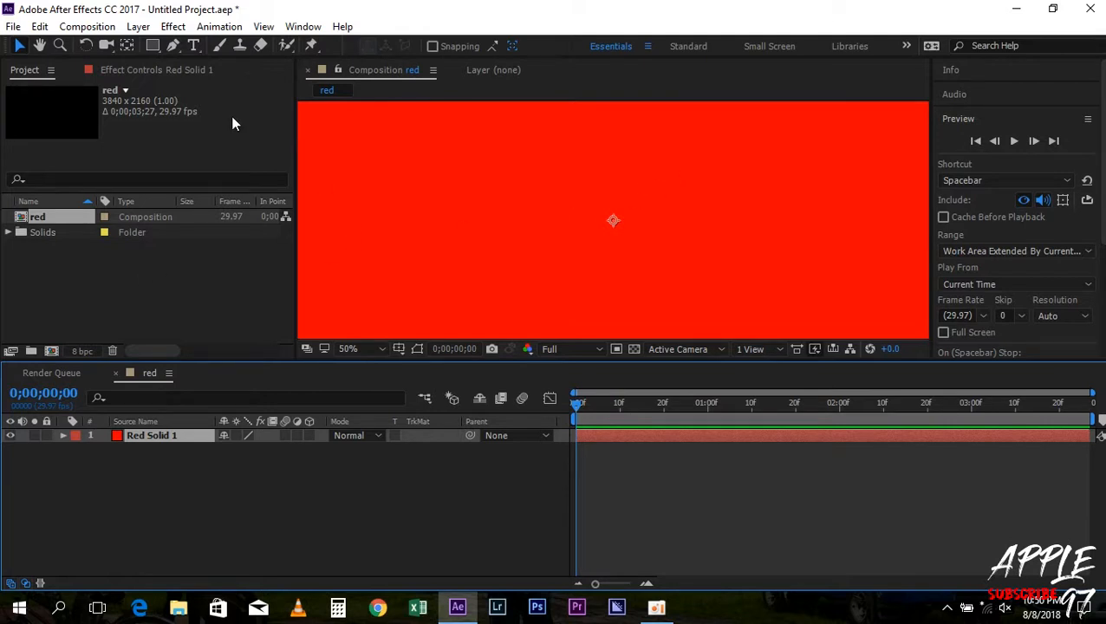
# Add a text layer reading "red" over the red solid in the composition
pyautogui.click(192, 47)
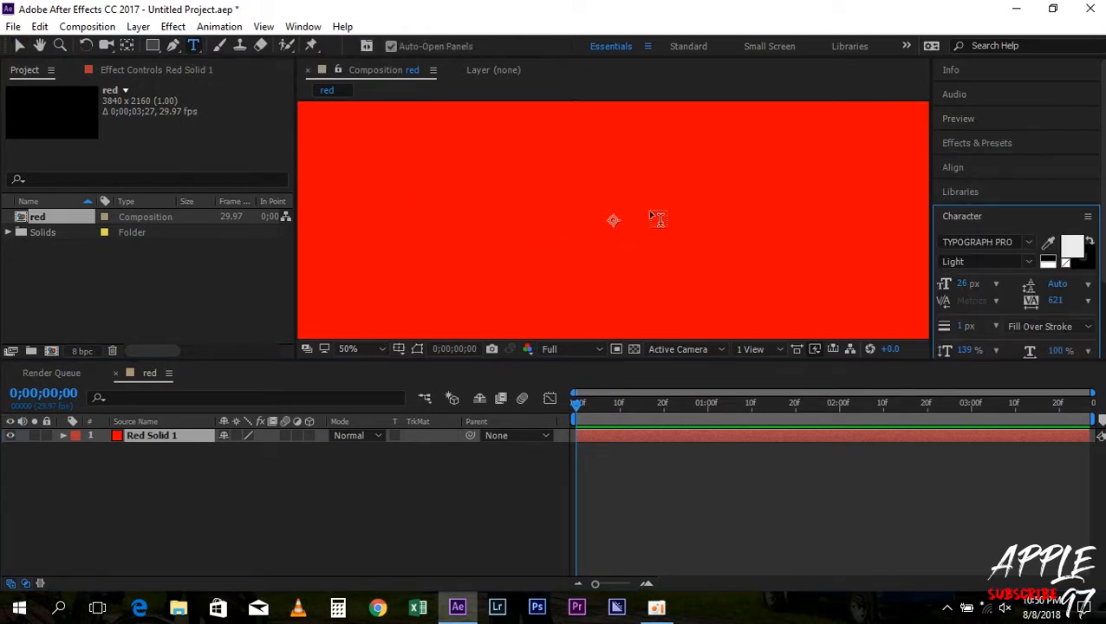
pyautogui.click(505, 223)
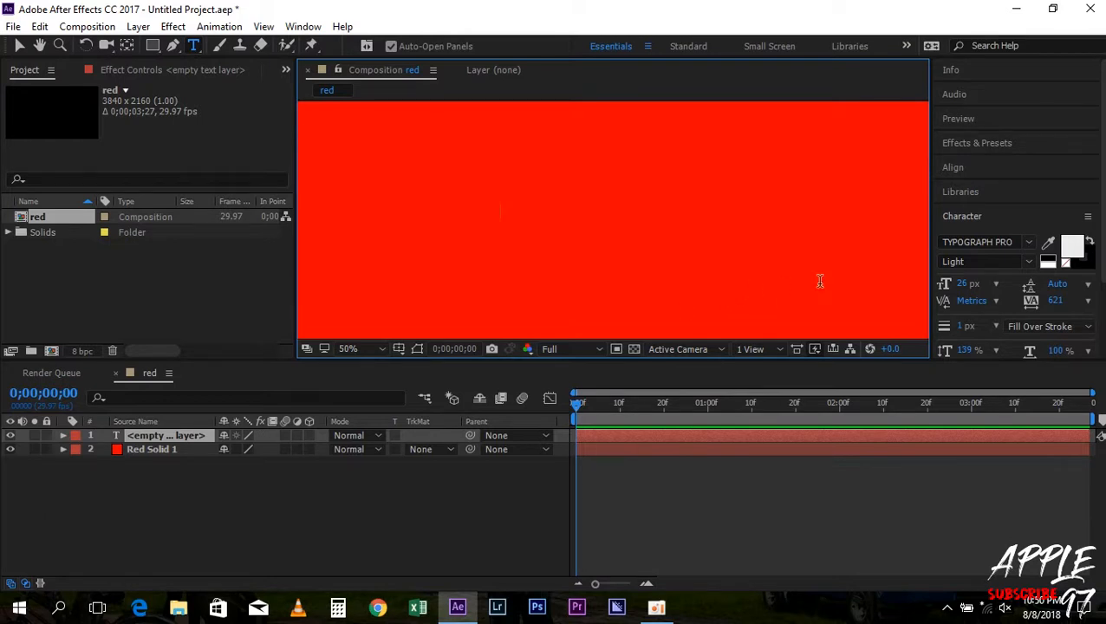
pyautogui.write('r')
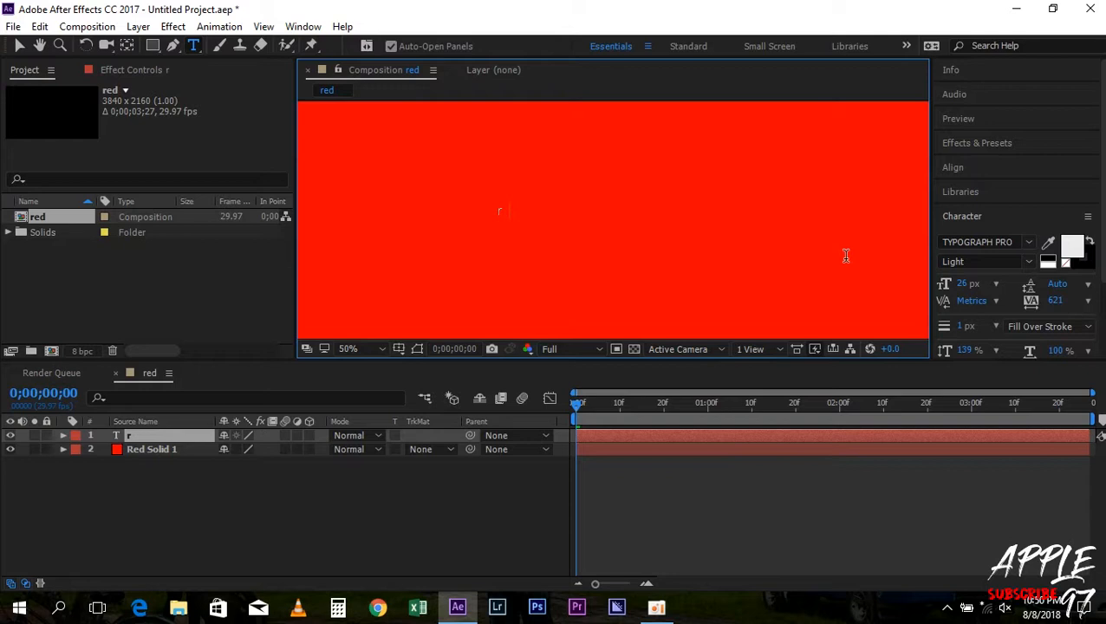
pyautogui.write('ed')
# Set the text's tracking to 0 and its font to Gotham Ultra
pyautogui.click(1055, 301)
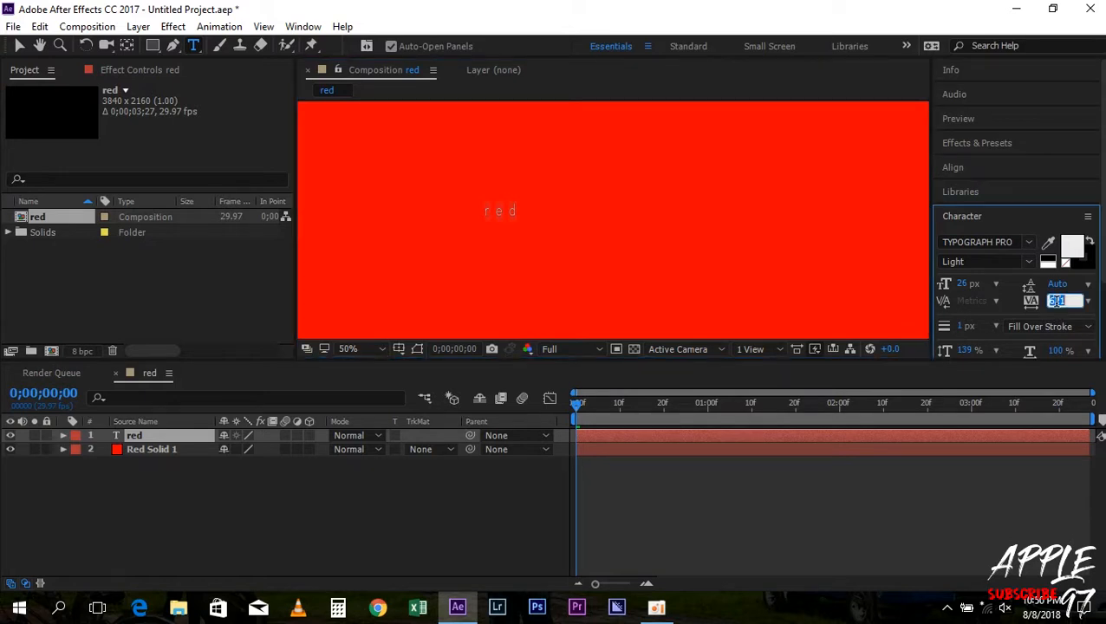
pyautogui.write('0')
pyautogui.press('Return')
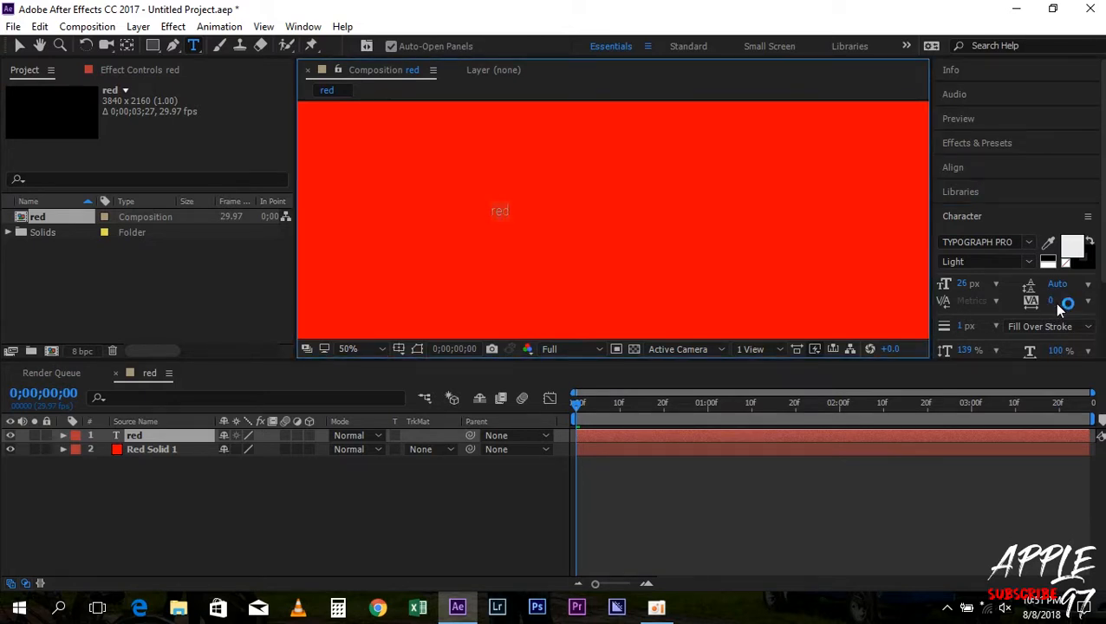
pyautogui.click(980, 243)
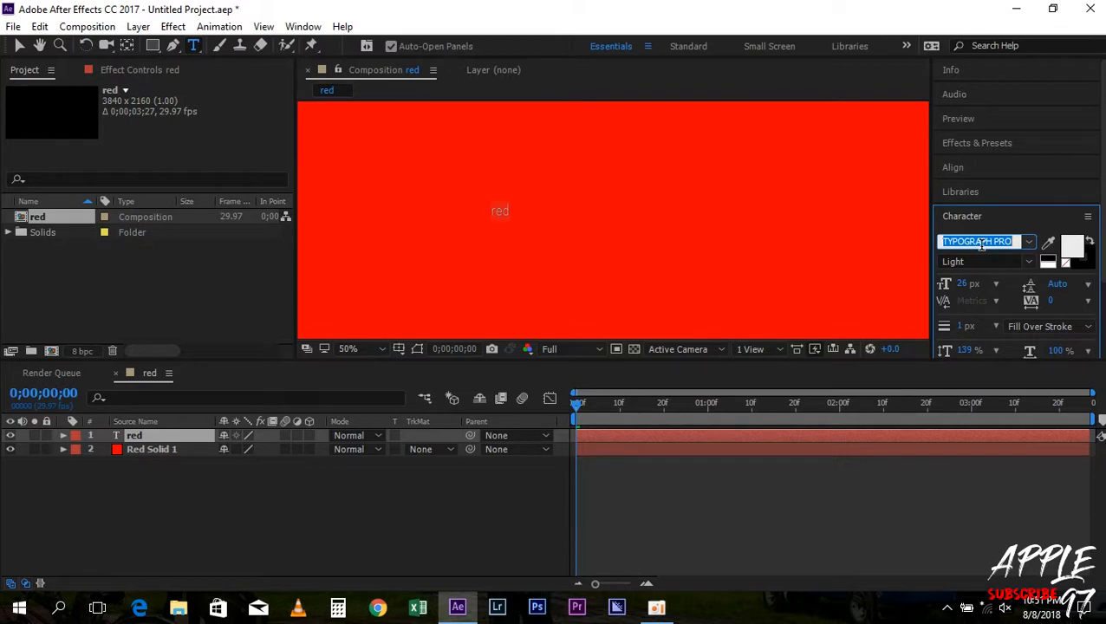
pyautogui.write('Gotham Ultra')
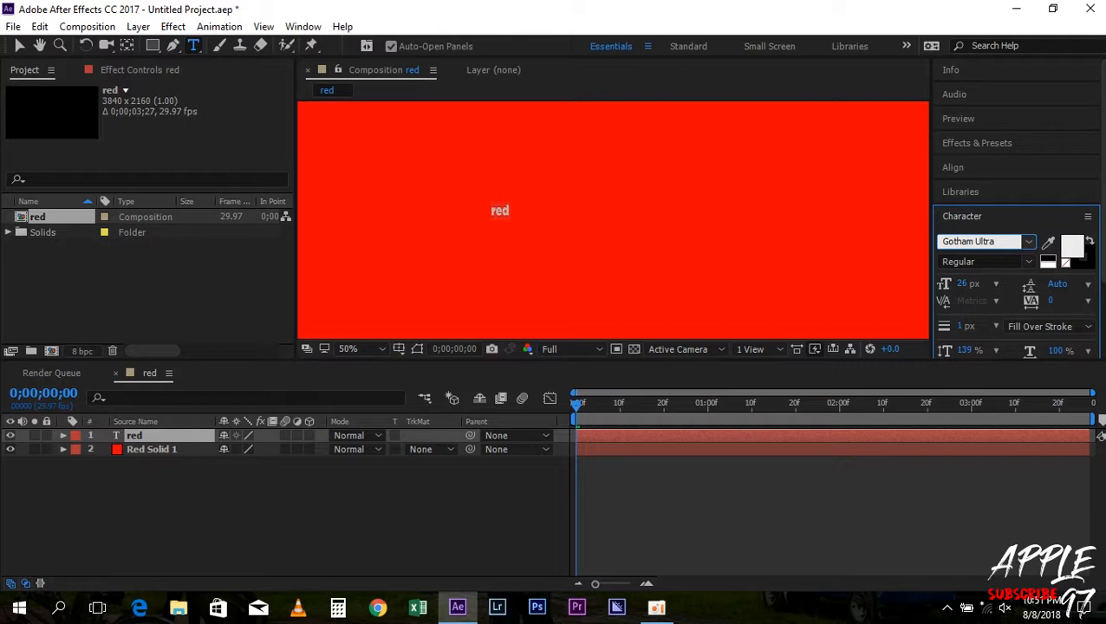
pyautogui.press('Return')
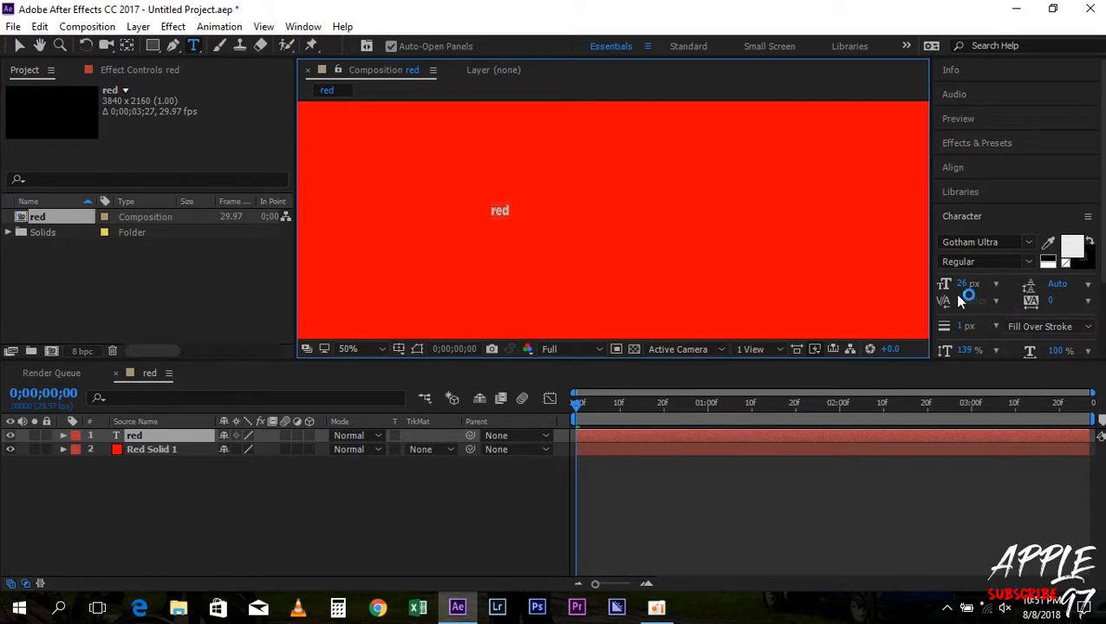
# Enlarge the text to 312 px and move it to the middle of the composition view
pyautogui.moveTo(962, 286); pyautogui.dragTo(1102, 295)
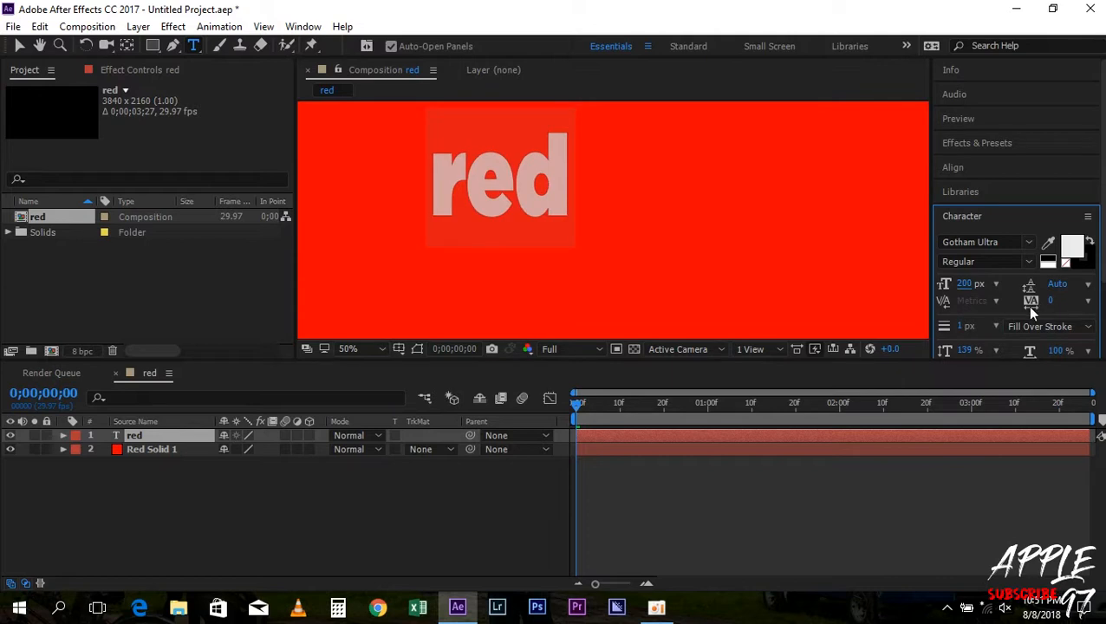
pyautogui.moveTo(968, 286); pyautogui.dragTo(1079, 308)
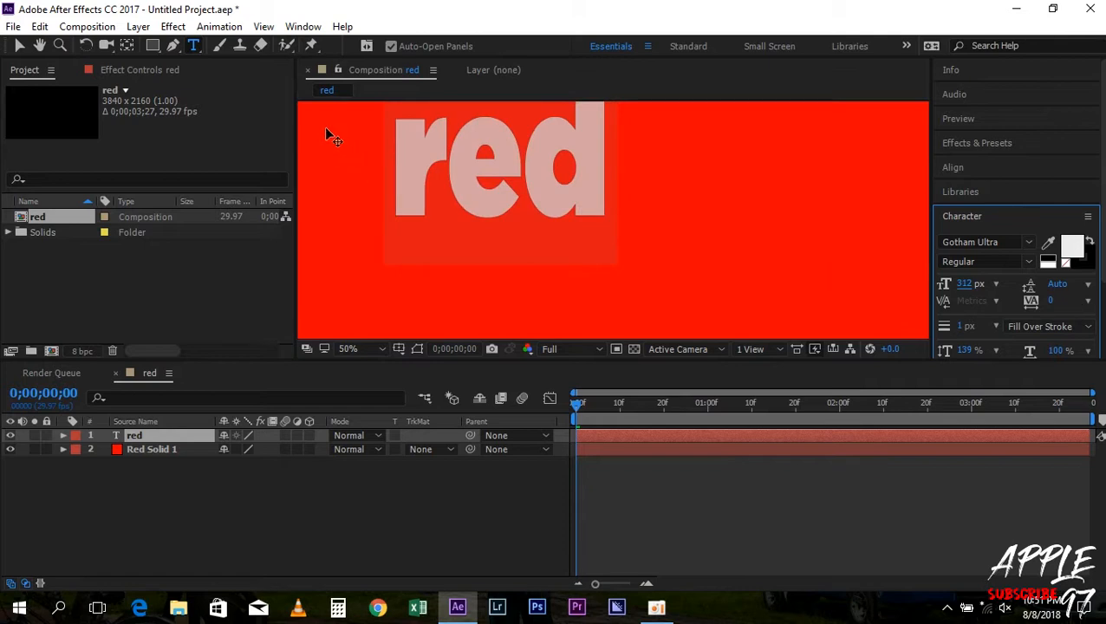
pyautogui.click(20, 46)
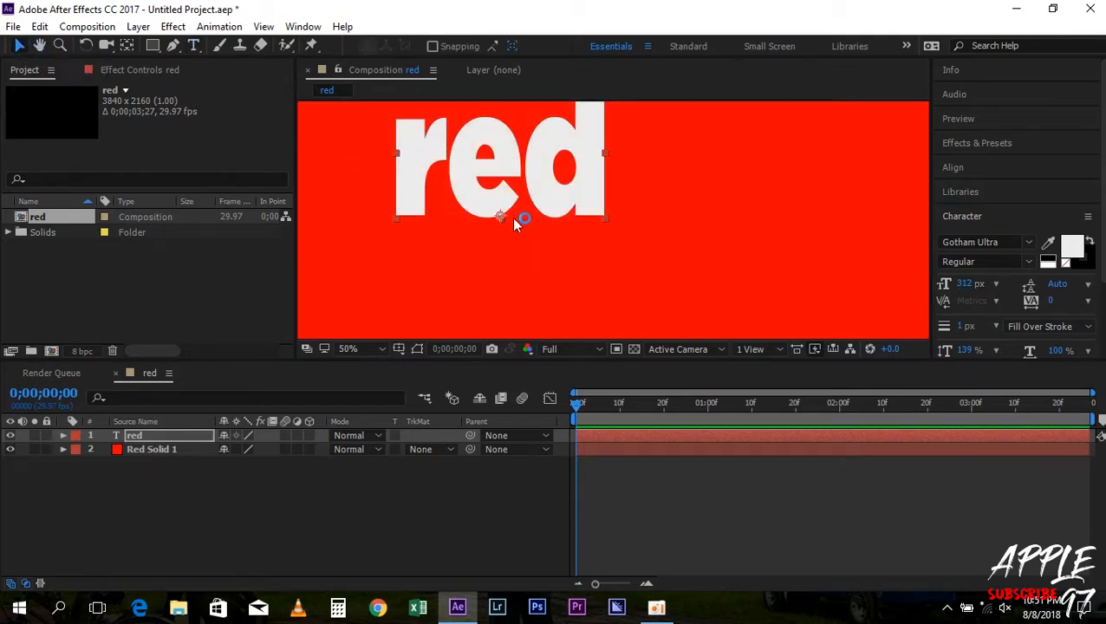
pyautogui.moveTo(525, 193); pyautogui.dragTo(631, 248)
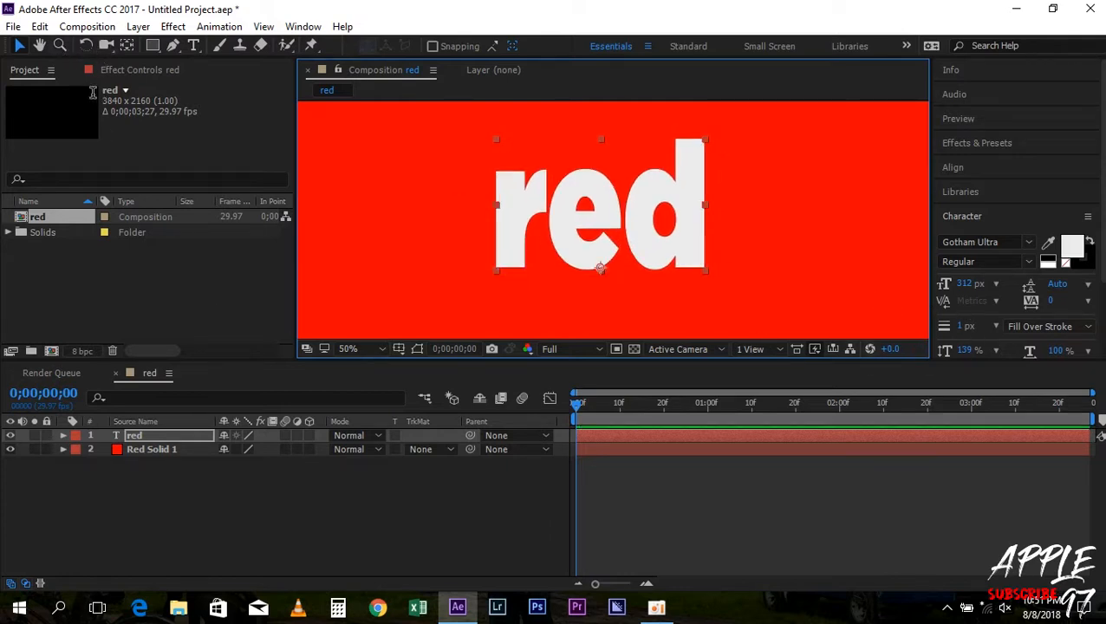
# Replace the text with uppercase "RED" and swap its fill and stroke to leave a white outline
pyautogui.click(193, 45)
pyautogui.click(657, 252)
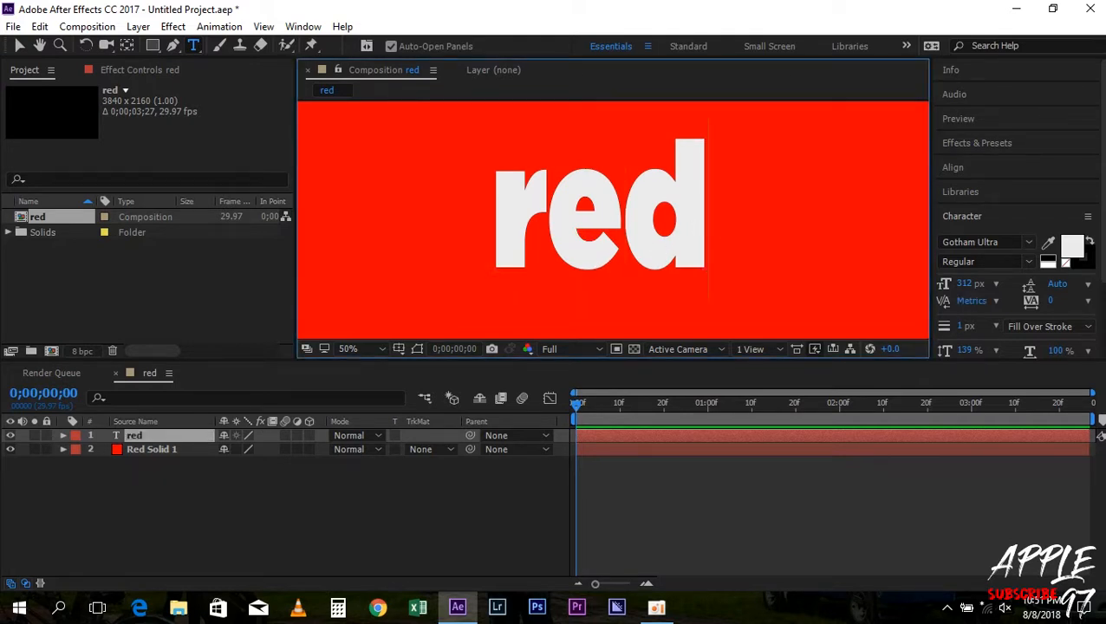
pyautogui.press('BackSpace')
pyautogui.press('BackSpace')
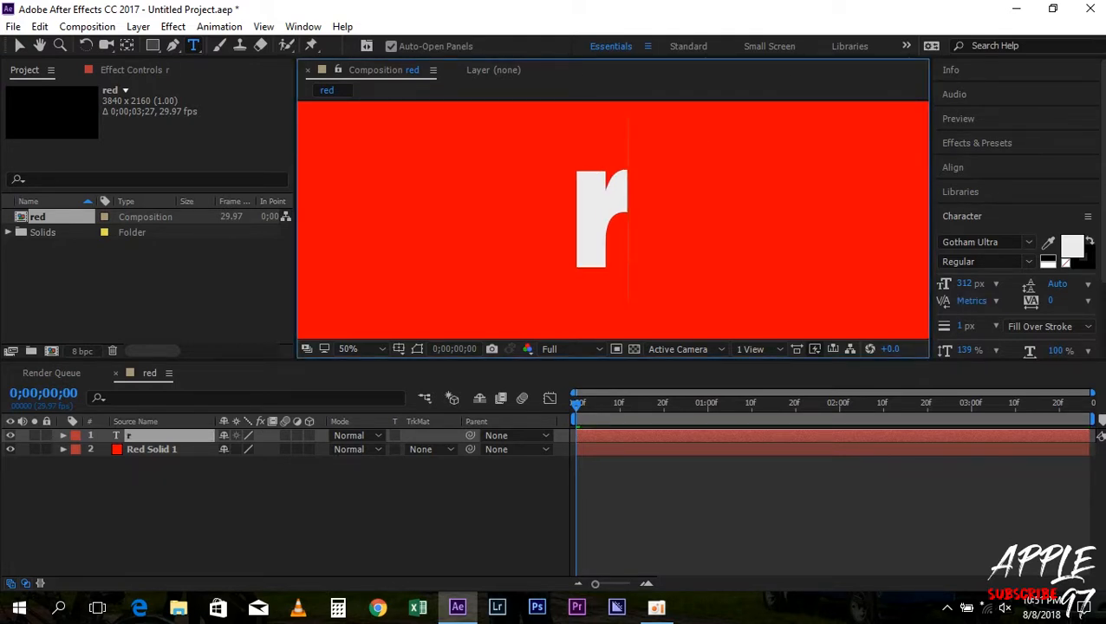
pyautogui.press('BackSpace')
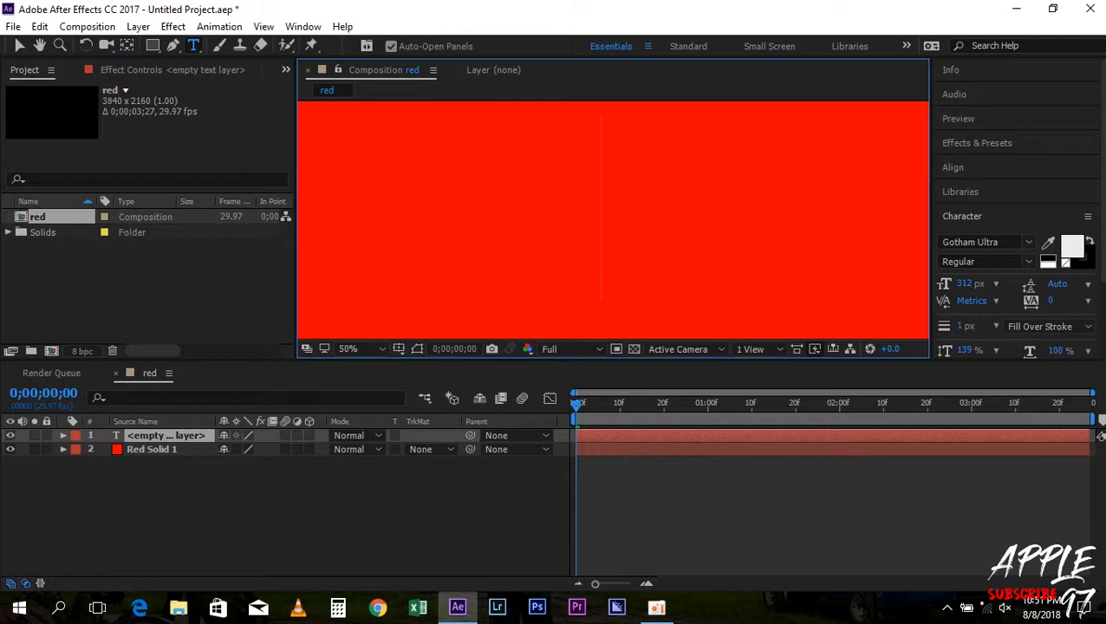
pyautogui.write('RED')
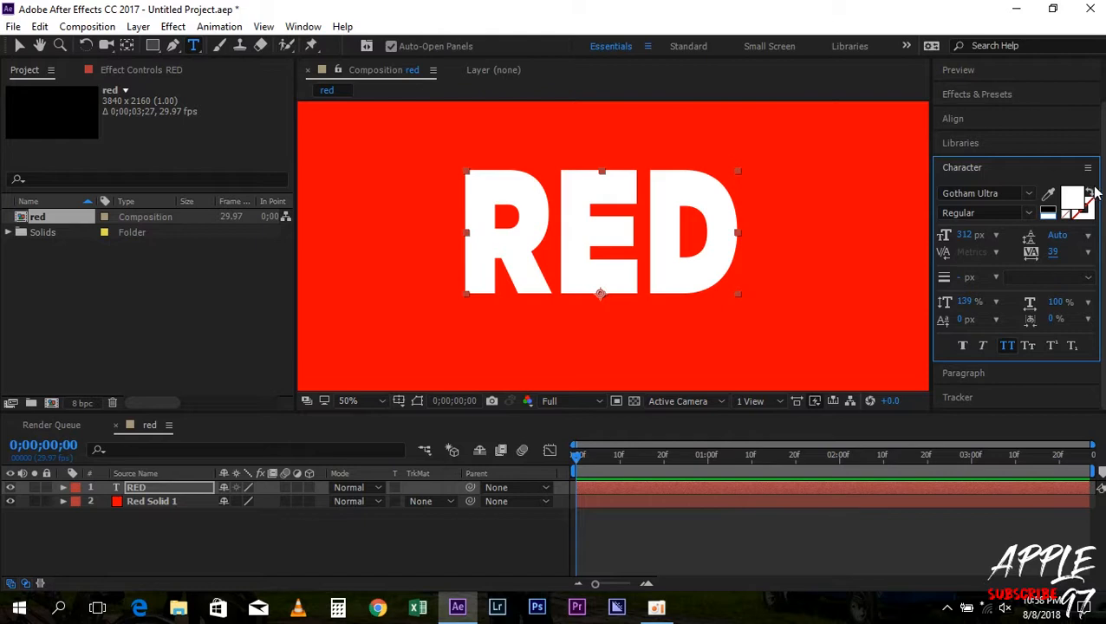
pyautogui.click(1093, 193)
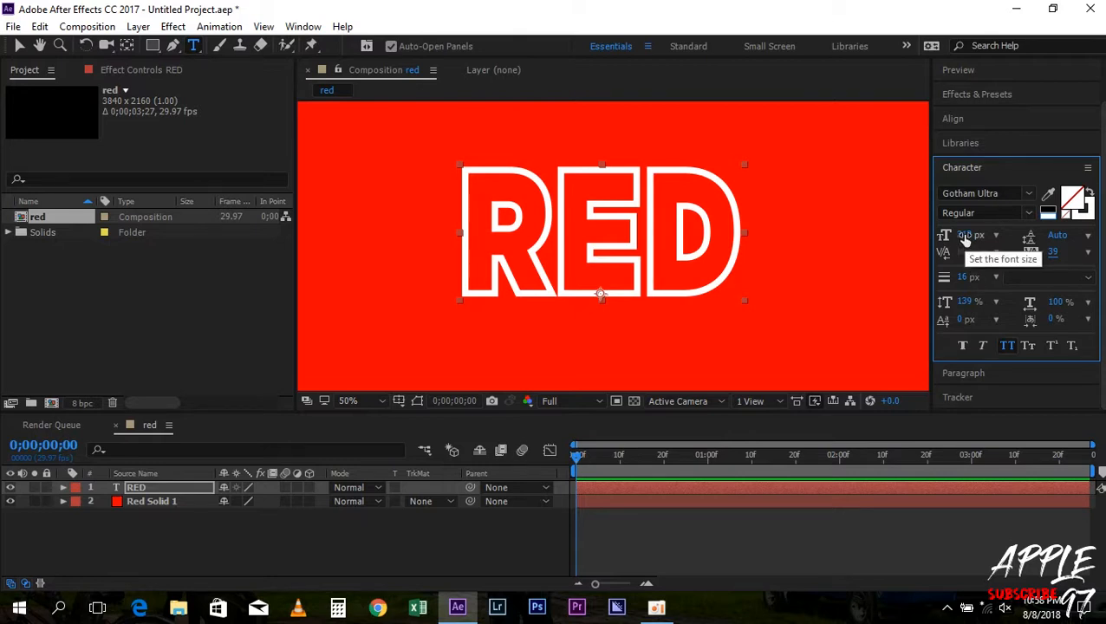
pyautogui.moveTo(965, 239); pyautogui.dragTo(1047, 243)
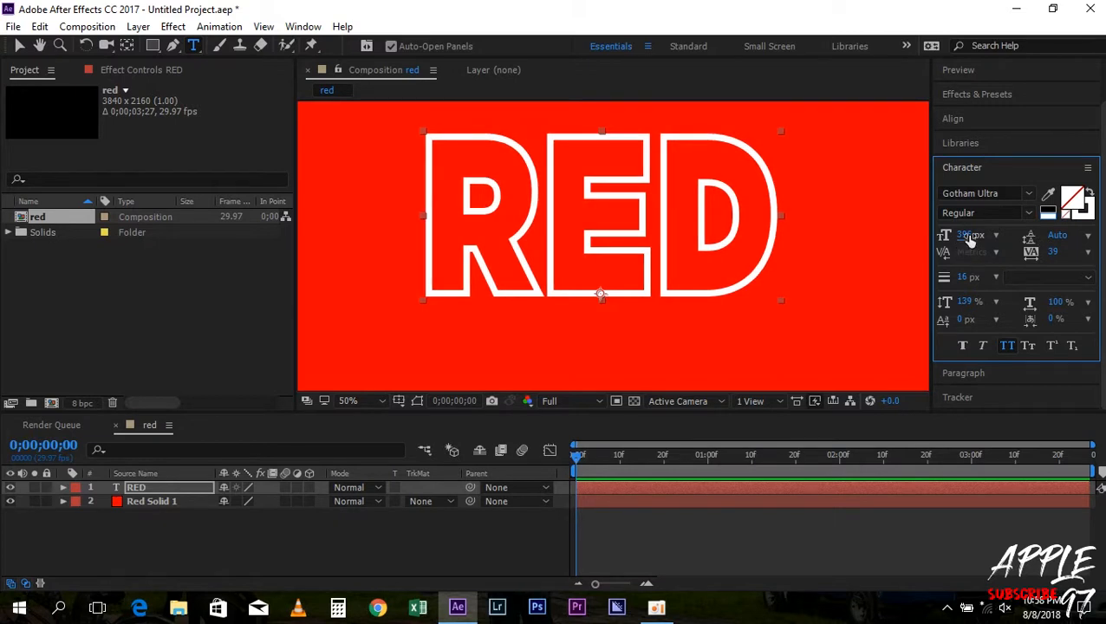
pyautogui.write('312')
pyautogui.press('Return')
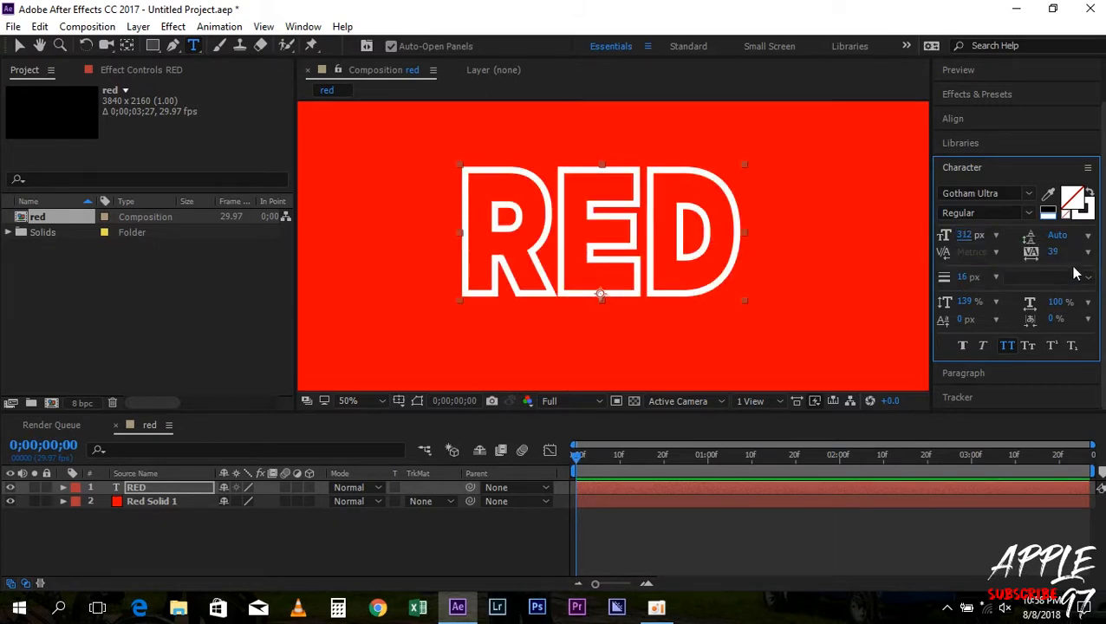
# Set the RED text's tracking to 53 and its stroke width to 20 px
pyautogui.moveTo(1053, 258); pyautogui.dragTo(826, 255)
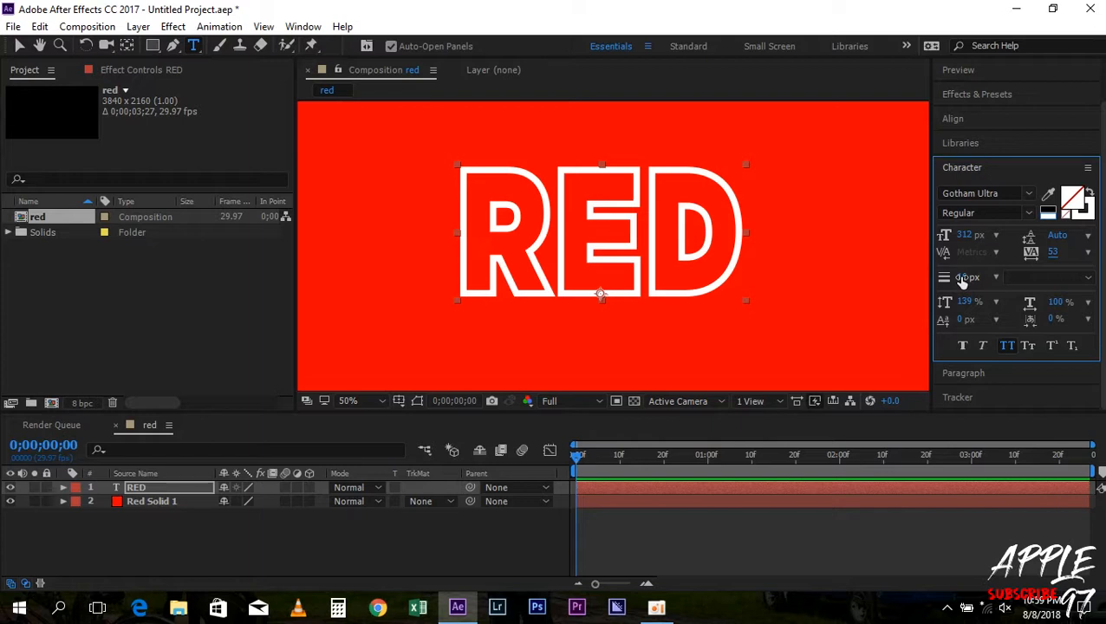
pyautogui.moveTo(962, 282)
pyautogui.mouseDown()
pyautogui.moveTo(934, 266)
pyautogui.moveTo(869, 275)
pyautogui.moveTo(1016, 292)
pyautogui.moveTo(904, 291)
pyautogui.mouseUp()
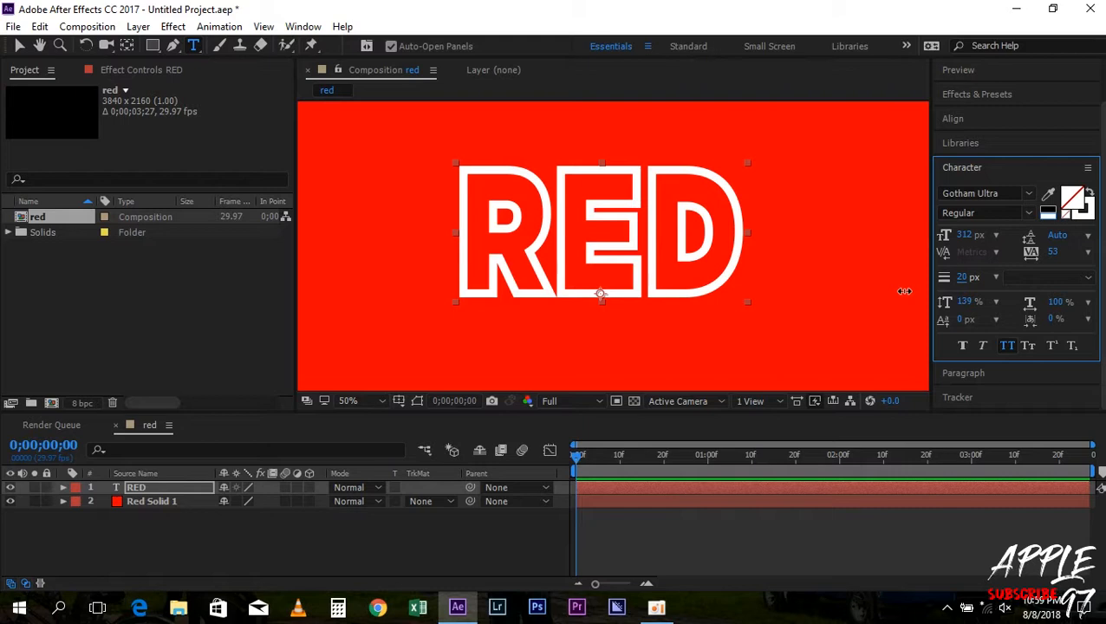
# Try a vertical scale of 100% on the RED text and return it to 139%
pyautogui.moveTo(965, 309)
pyautogui.mouseDown()
pyautogui.moveTo(1040, 302)
pyautogui.moveTo(971, 302)
pyautogui.mouseUp()
pyautogui.click(966, 302)
pyautogui.write('100')
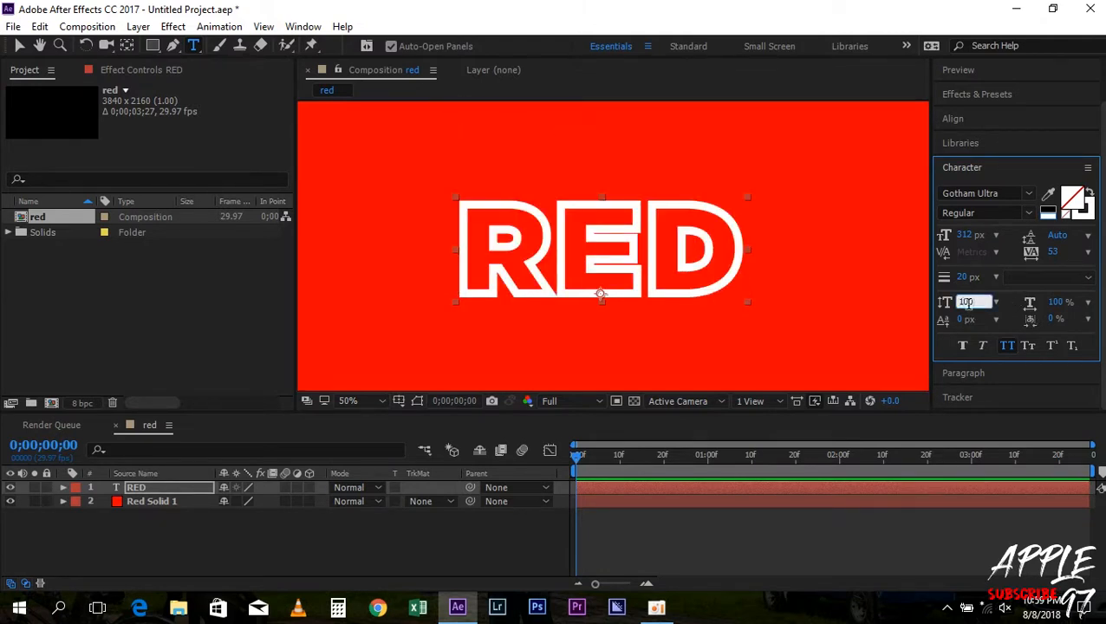
pyautogui.press('Return')
pyautogui.moveTo(965, 305); pyautogui.dragTo(1000, 303)
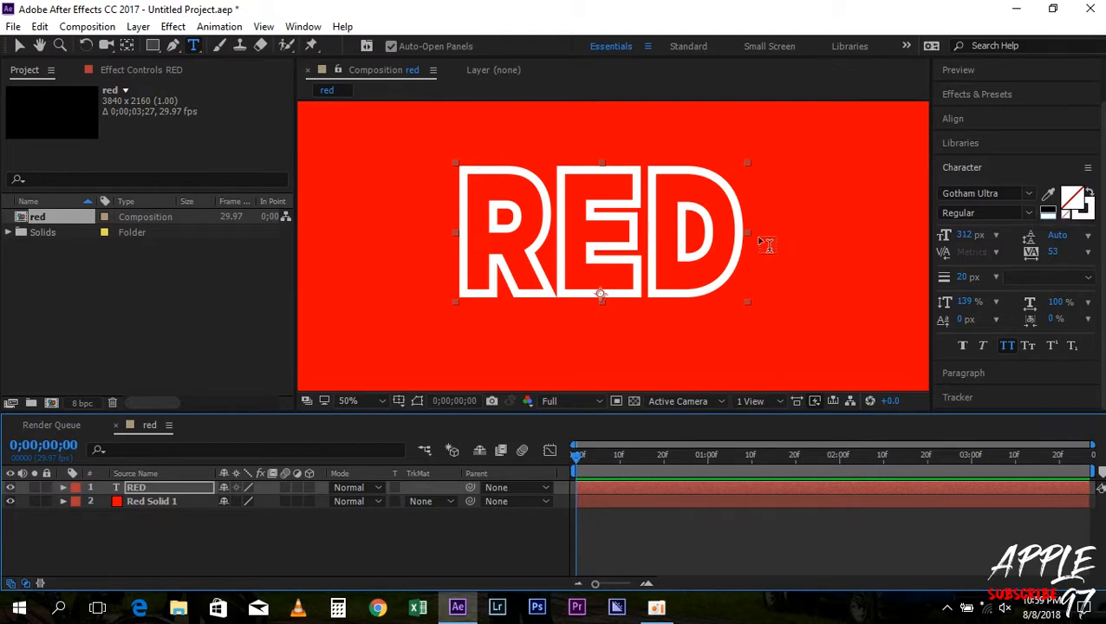
pyautogui.click(1091, 215)
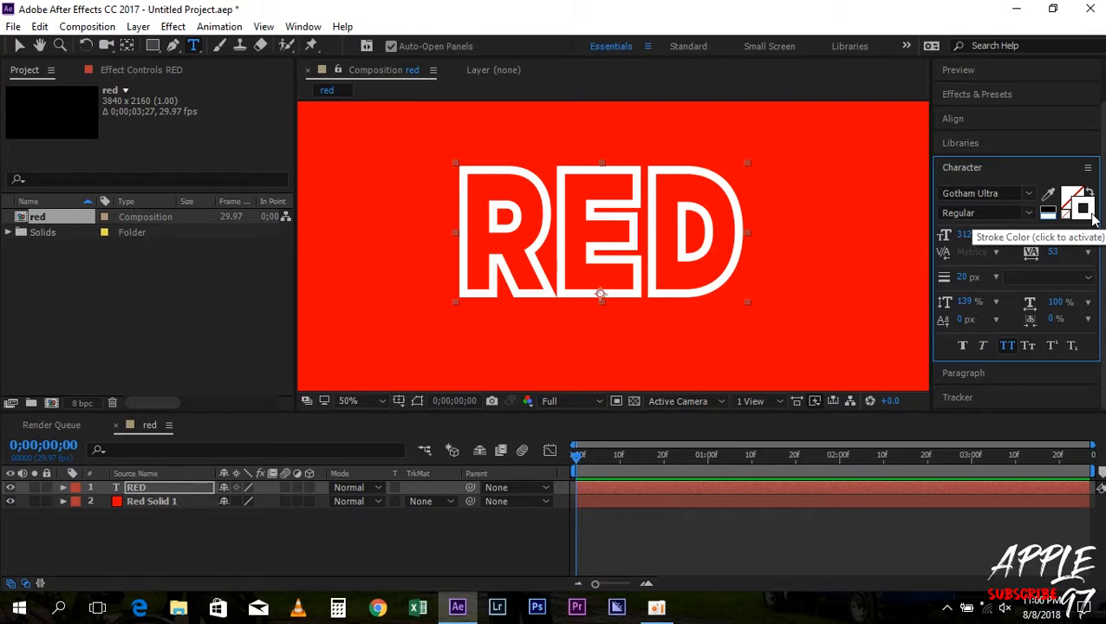
pyautogui.click(1085, 211)
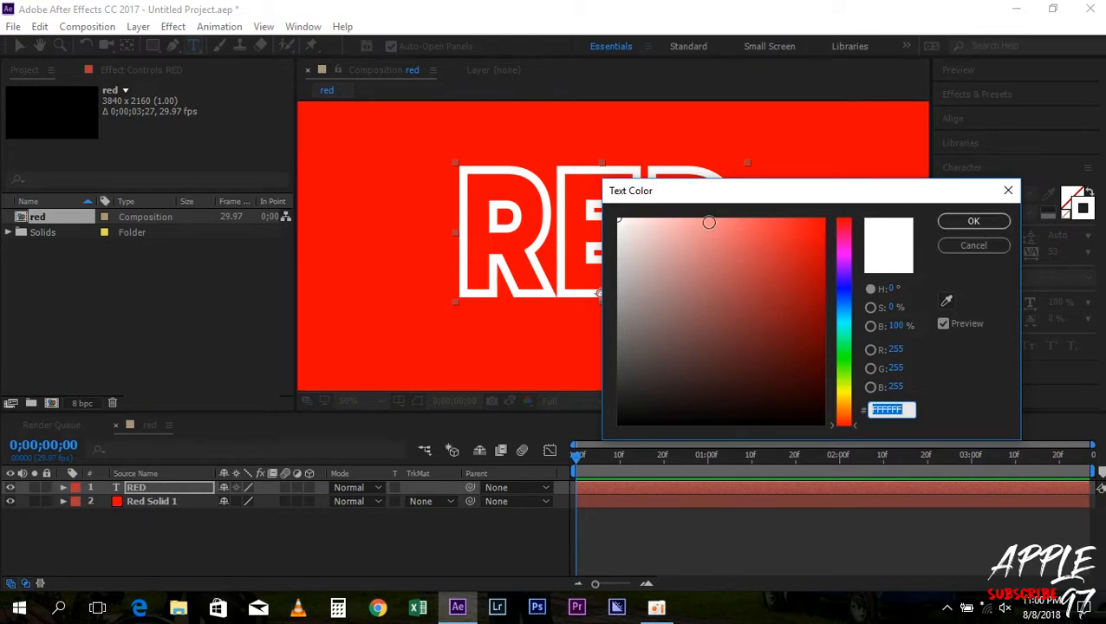
pyautogui.click(993, 245)
pyautogui.click(1090, 195)
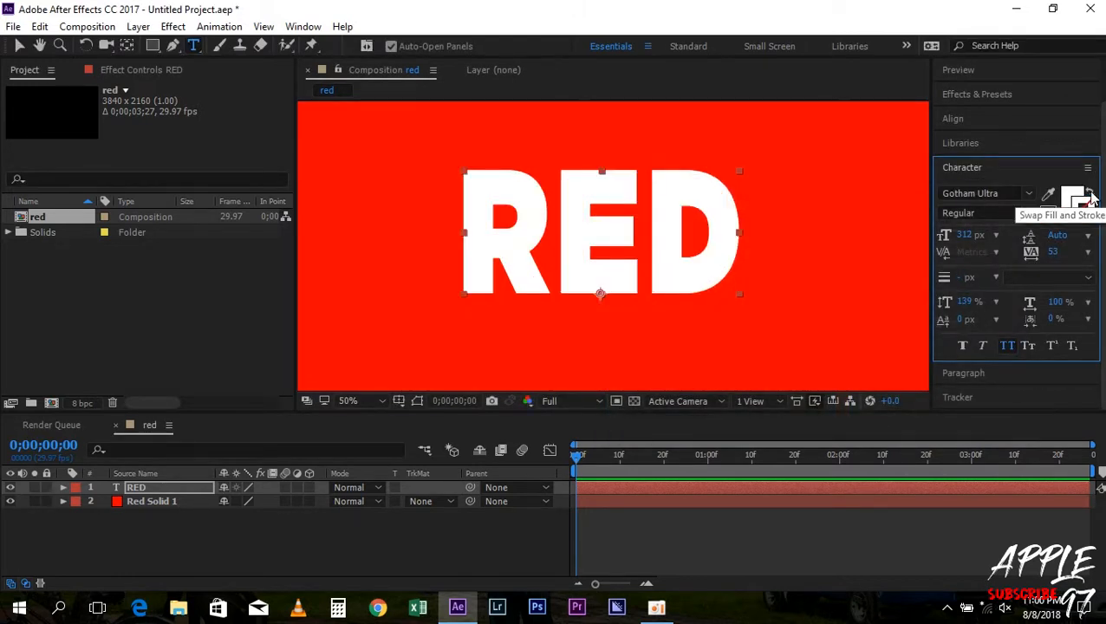
pyautogui.click(1089, 195)
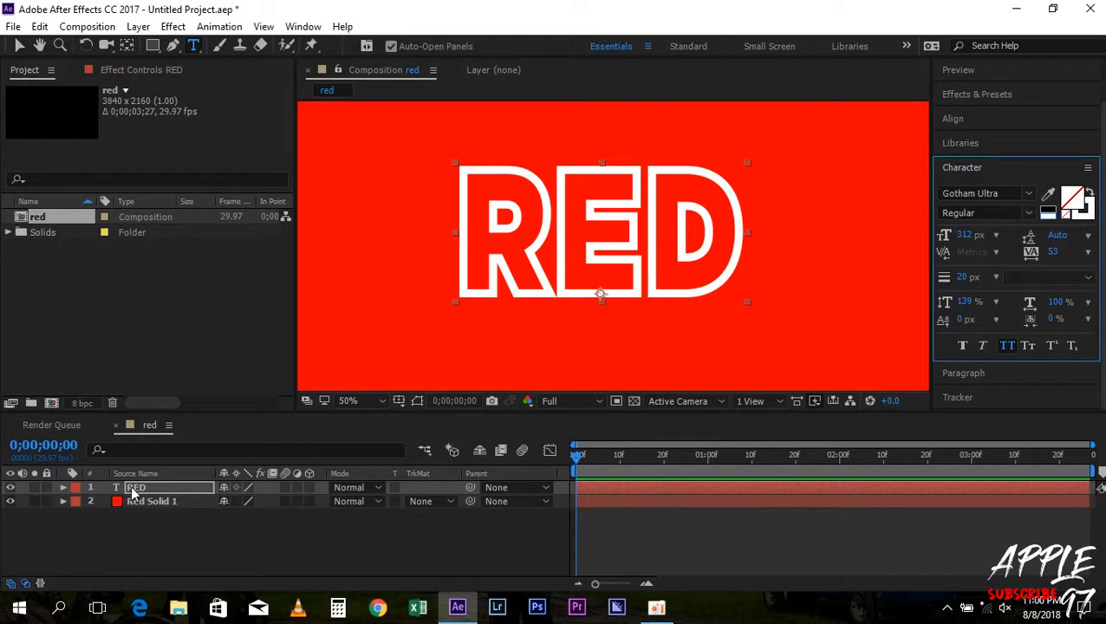
# Create shapes from the RED text layer
pyautogui.click(176, 489)
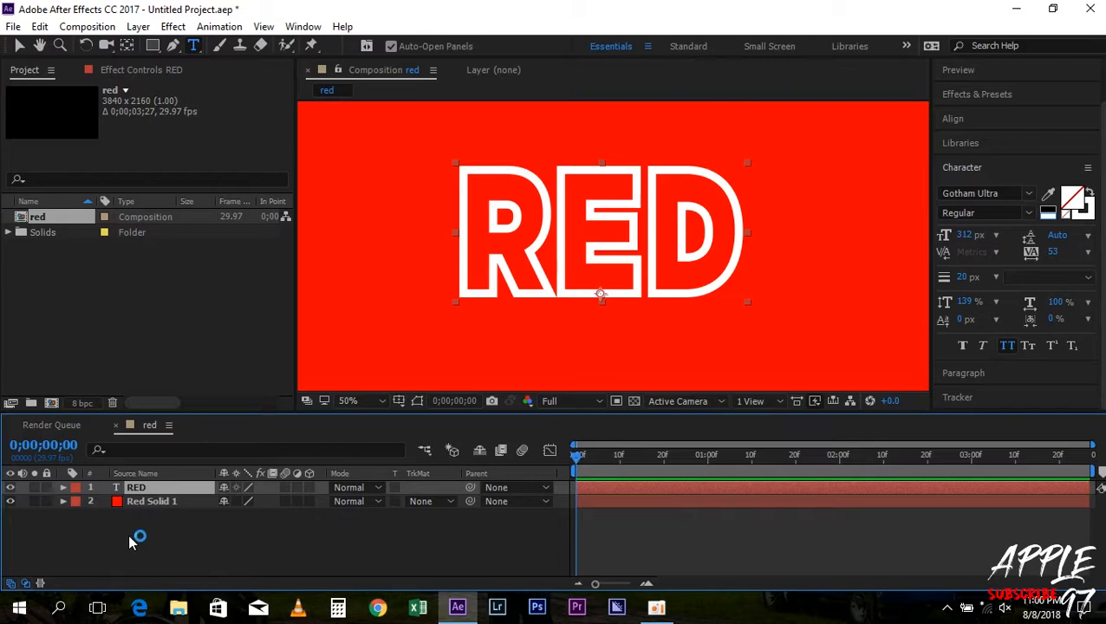
pyautogui.rightClick(146, 489)
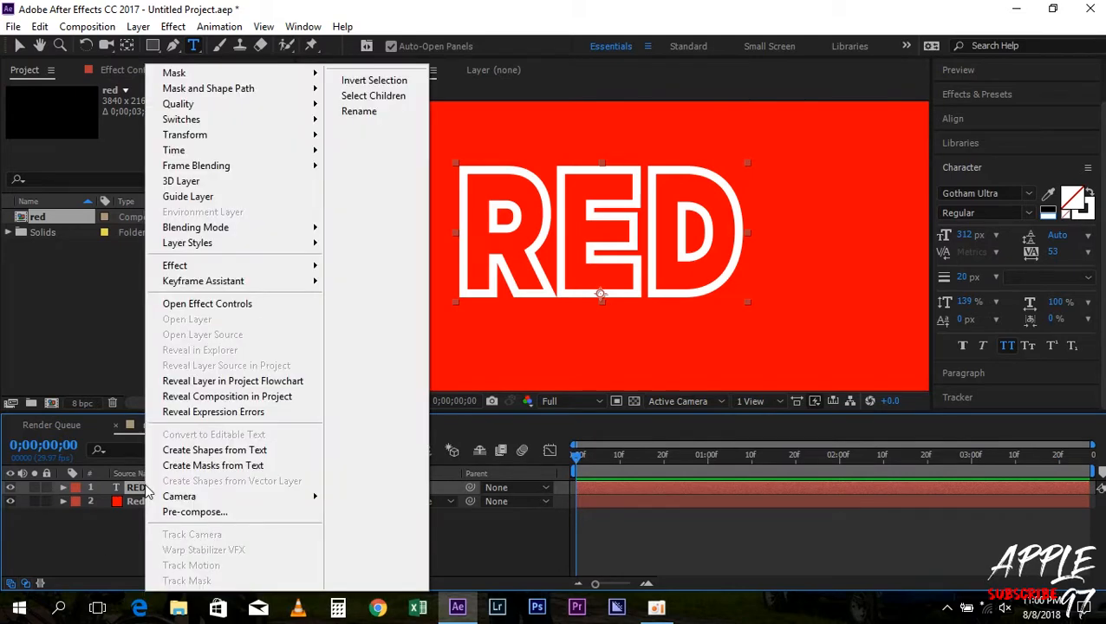
pyautogui.click(286, 452)
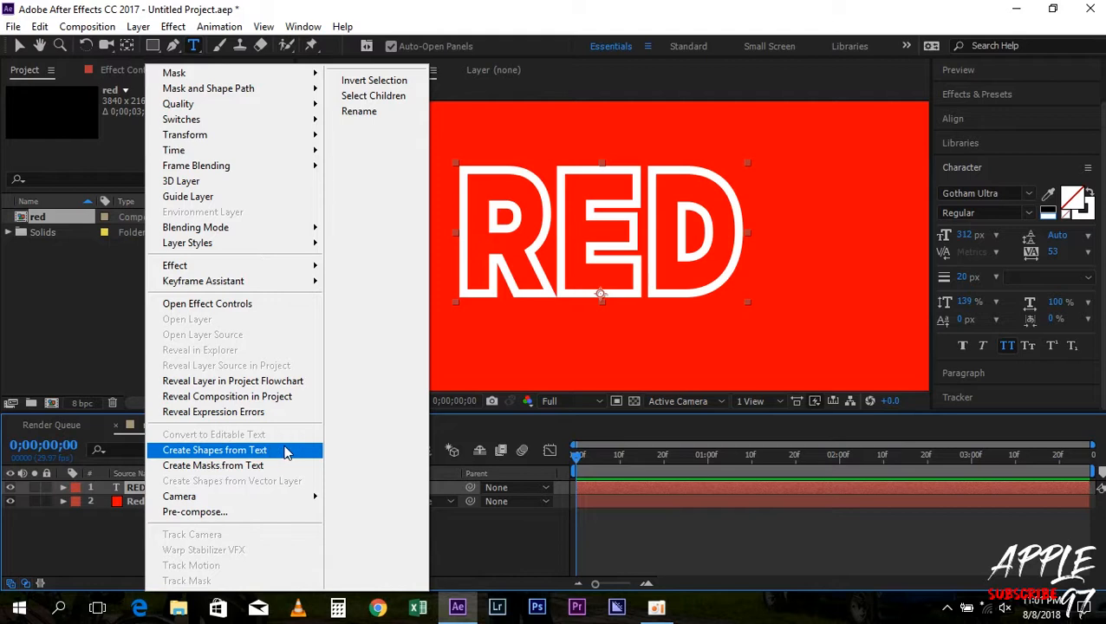
pyautogui.click(286, 452)
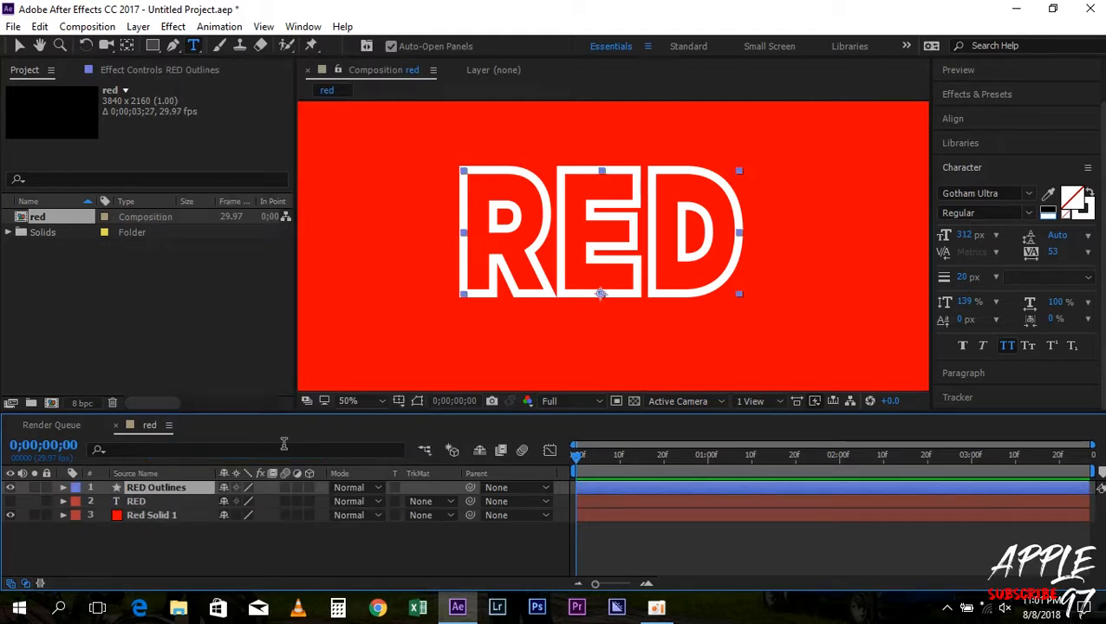
# Expand the RED Outlines shape layer and add a Trim Paths operator to its contents
pyautogui.click(537, 517)
pyautogui.click(209, 490)
pyautogui.click(63, 488)
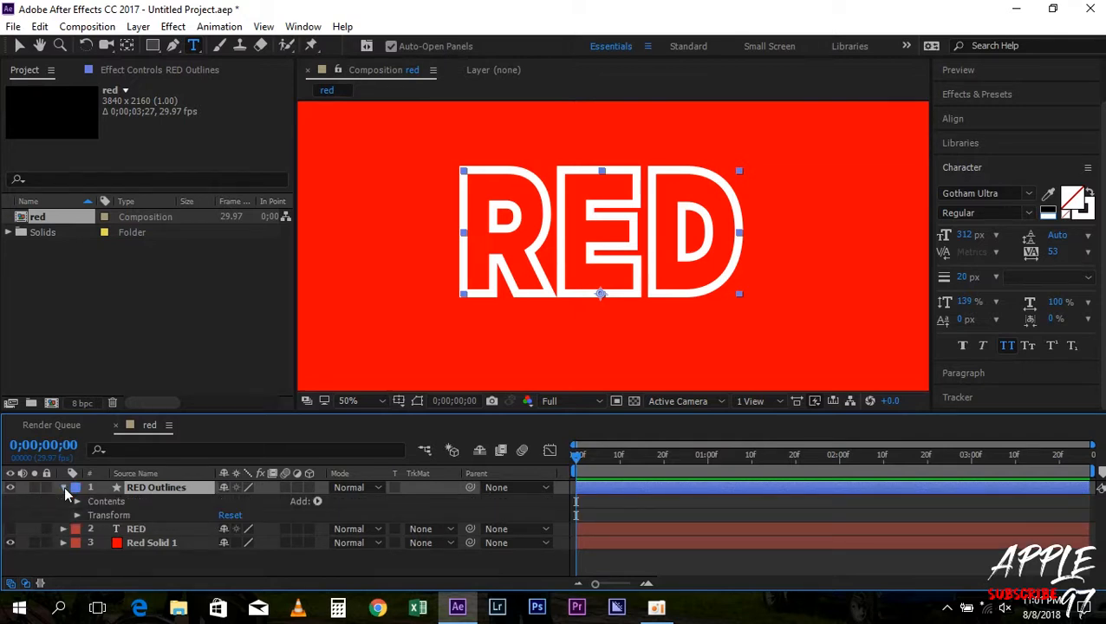
pyautogui.click(318, 501)
pyautogui.click(401, 416)
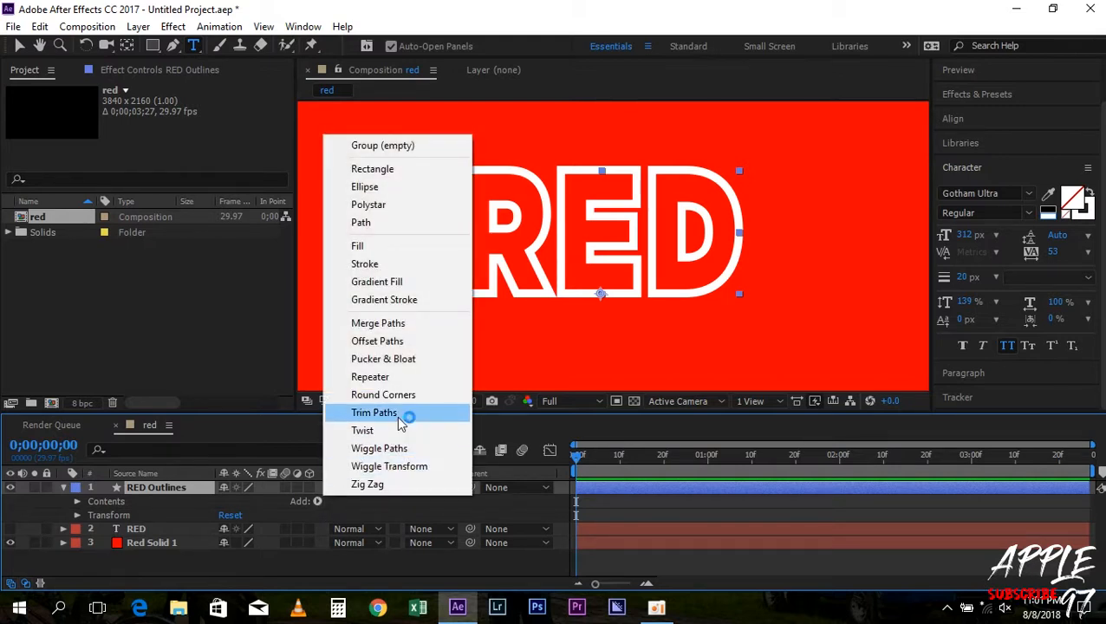
pyautogui.click(398, 414)
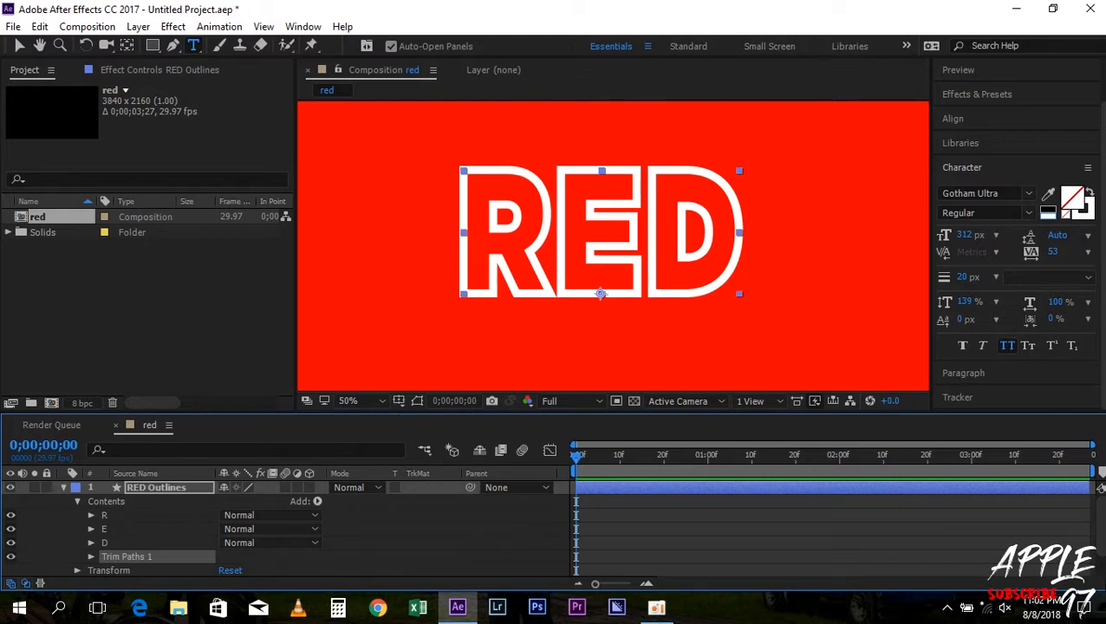
# Expand the Trim Paths properties and set a Start keyframe of 100% at 0;00;00;08
pyautogui.scroll(-2, 1100, 488)
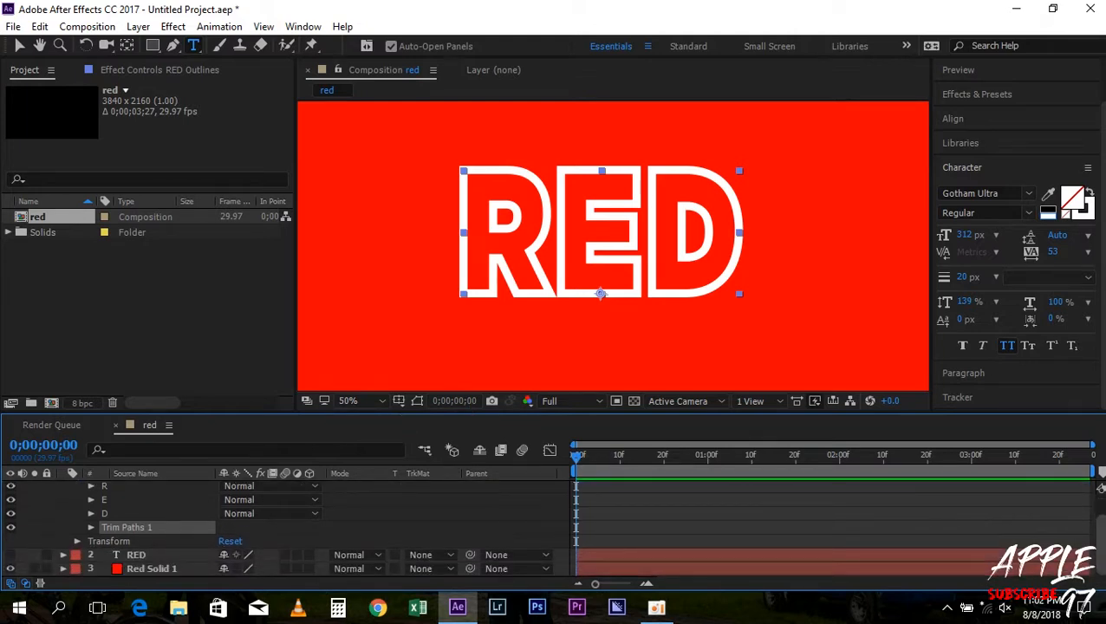
pyautogui.scroll(2, 1100, 488)
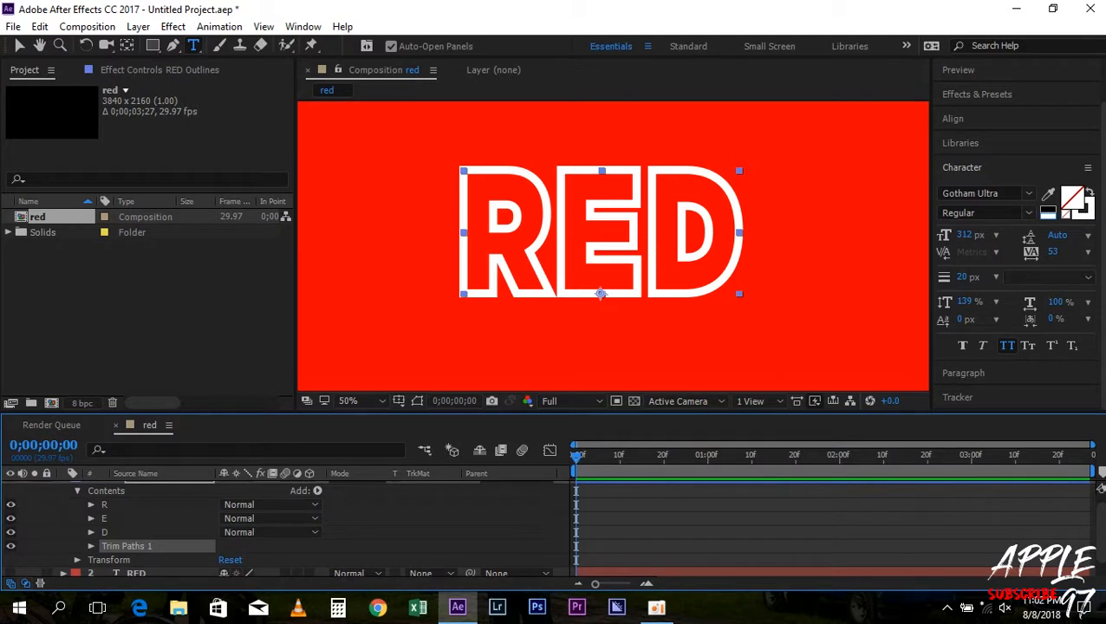
pyautogui.scroll(1, 1097, 511)
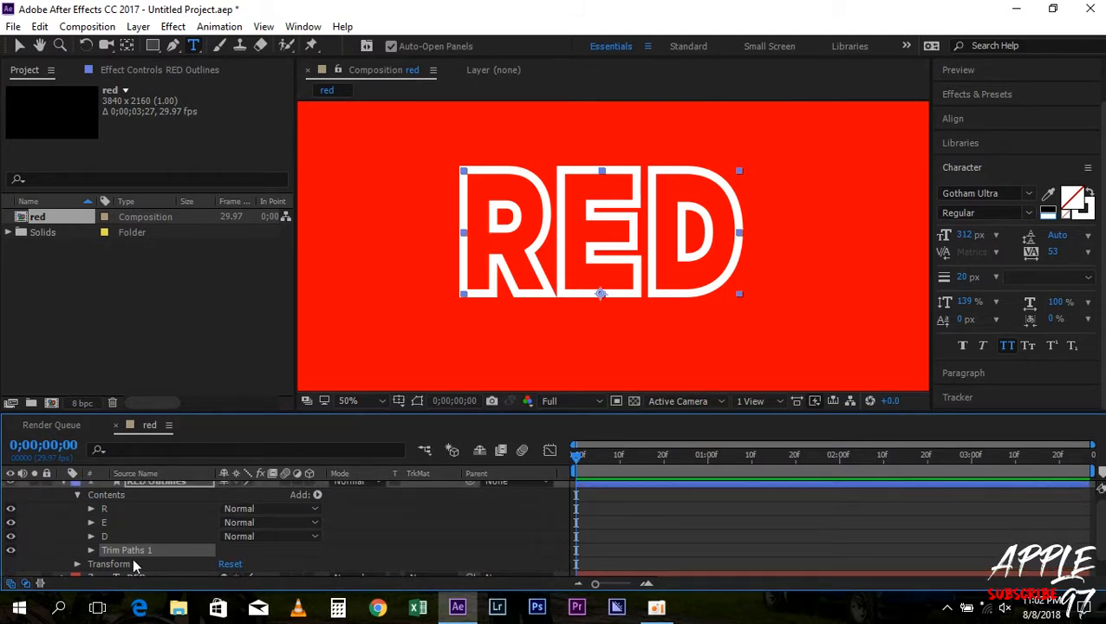
pyautogui.scroll(1, 133, 557)
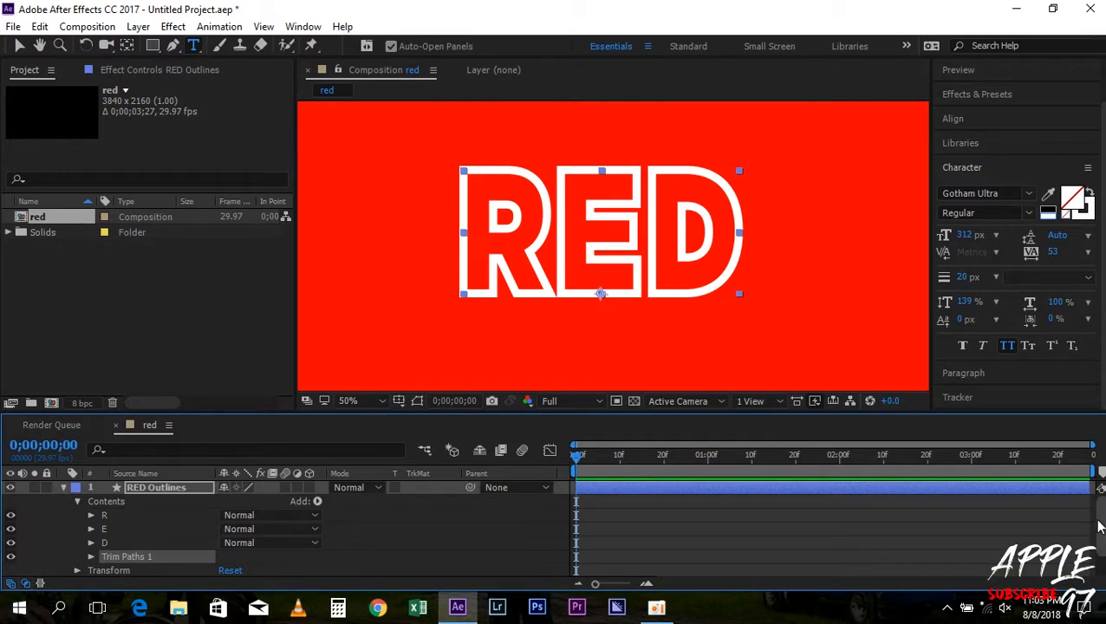
pyautogui.scroll(-1, 282, 557)
pyautogui.click(111, 541)
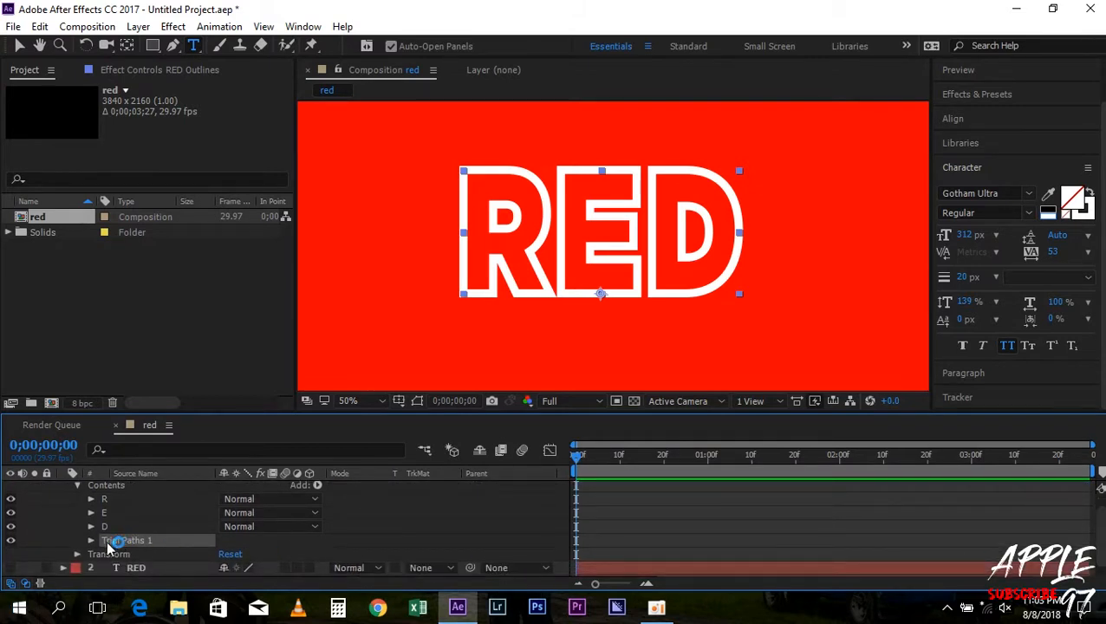
pyautogui.click(91, 540)
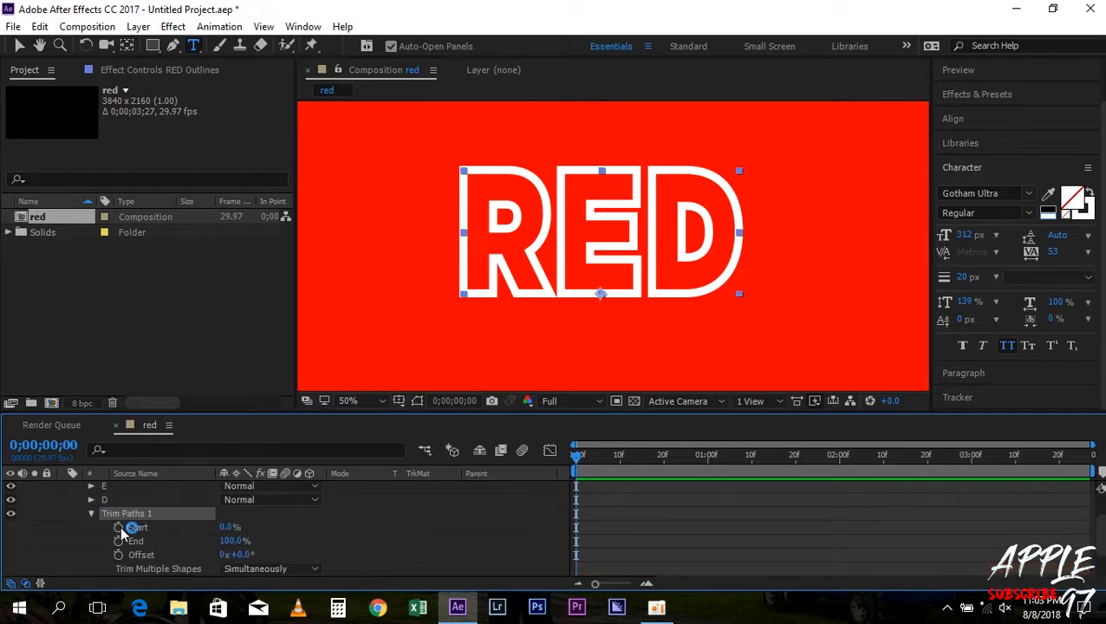
pyautogui.click(487, 486)
pyautogui.moveTo(578, 454); pyautogui.dragTo(612, 457)
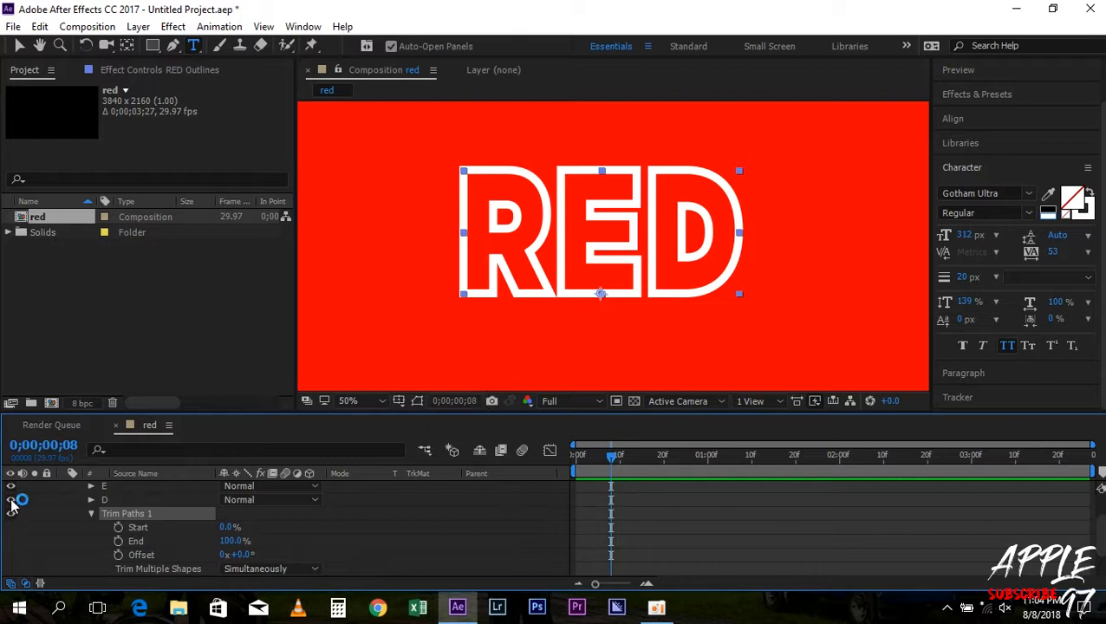
pyautogui.click(117, 526)
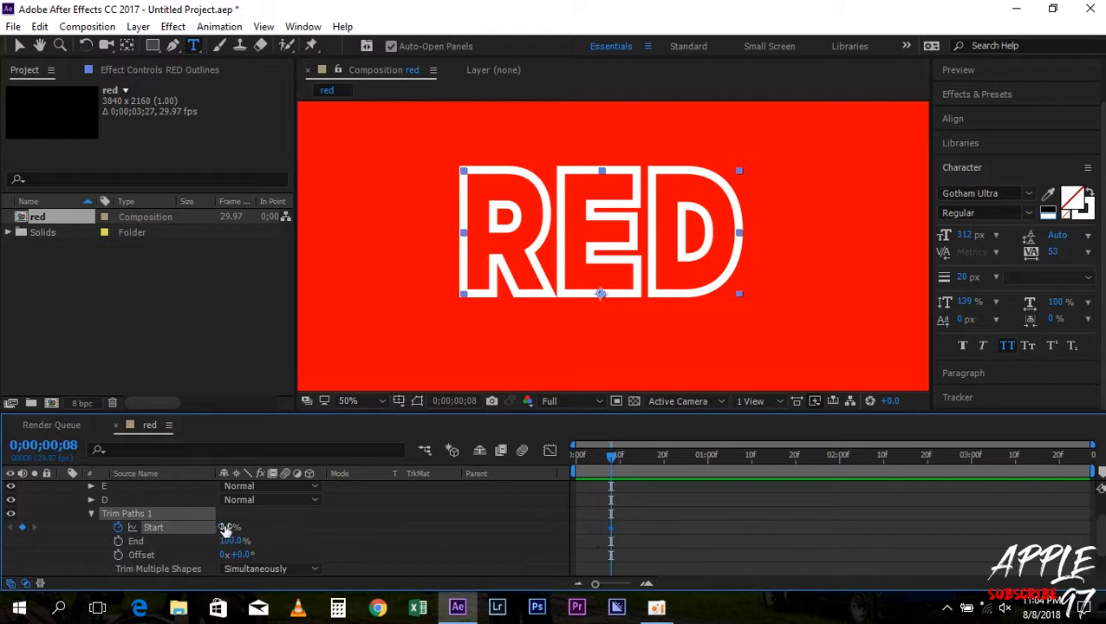
pyautogui.moveTo(234, 526); pyautogui.dragTo(753, 552)
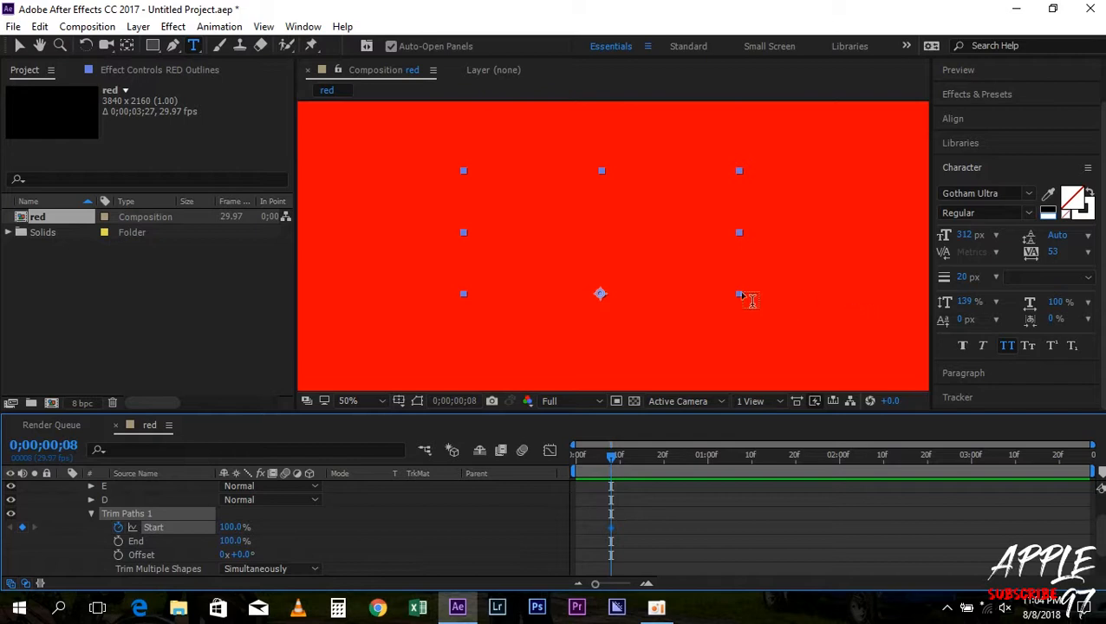
# Add a second Trim Paths Start keyframe of 0% at 0;00;00;15 and move it to just past the 3-second mark
pyautogui.moveTo(614, 460); pyautogui.dragTo(645, 462)
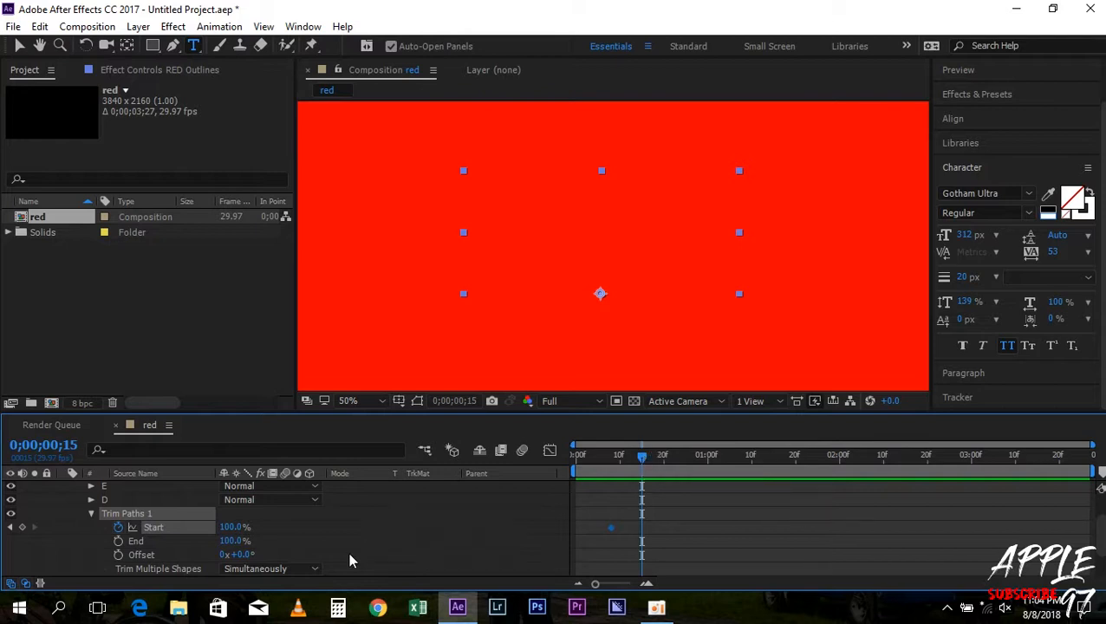
pyautogui.moveTo(153, 526); pyautogui.dragTo(48, 533)
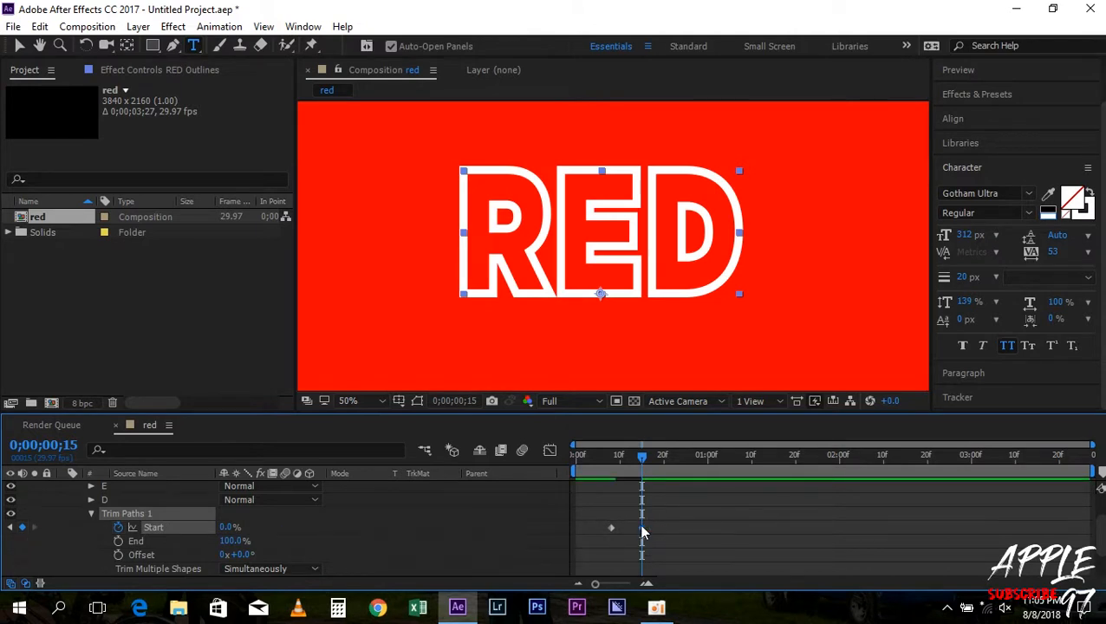
pyautogui.moveTo(642, 531); pyautogui.dragTo(980, 536)
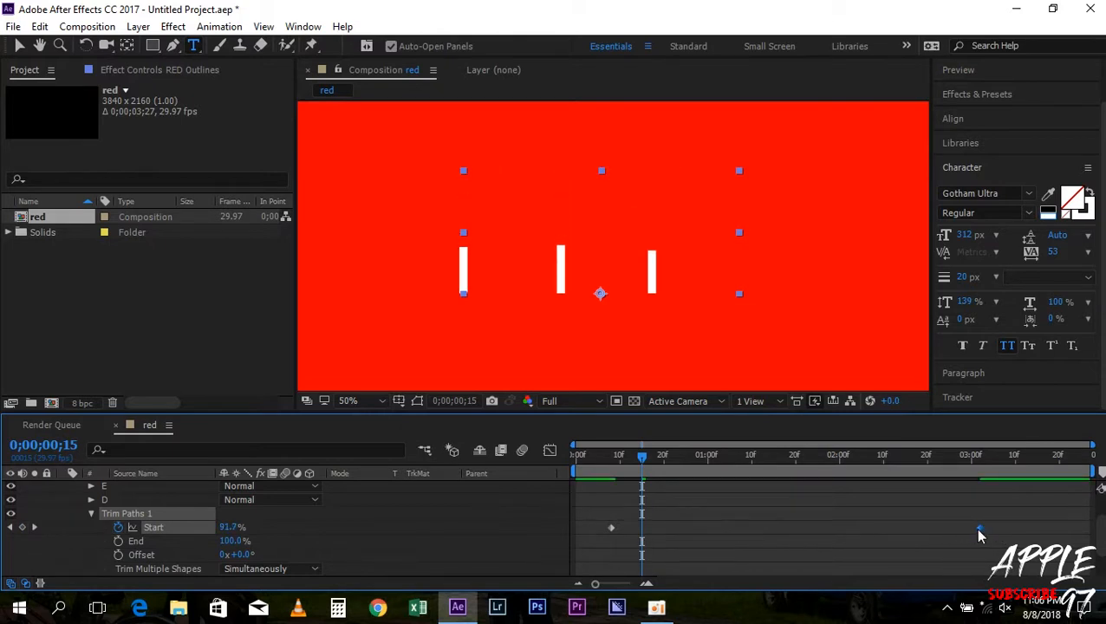
pyautogui.moveTo(980, 536); pyautogui.dragTo(977, 535)
# Return to the beginning of the composition and preview the outline drawing animation
pyautogui.moveTo(642, 455); pyautogui.dragTo(601, 456)
pyautogui.press('Home')
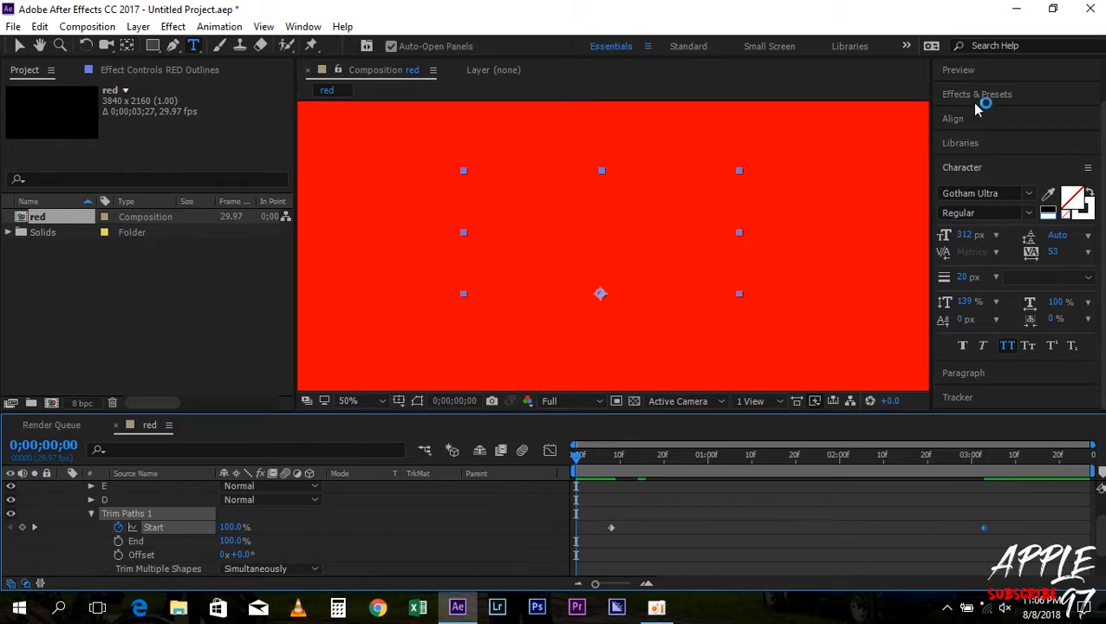
pyautogui.click(970, 71)
pyautogui.click(1021, 143)
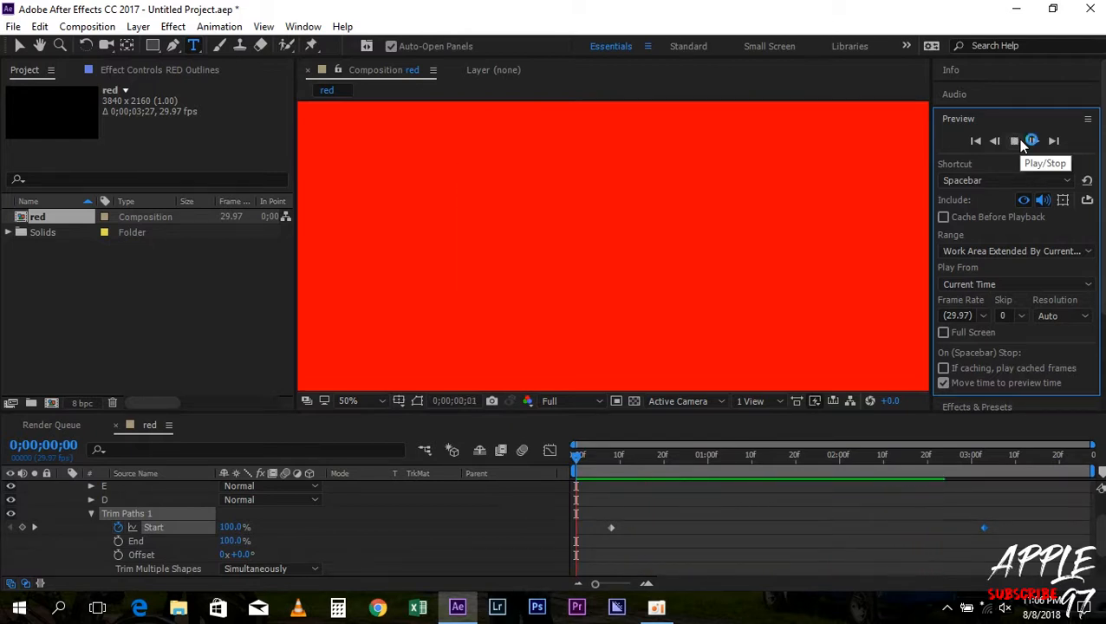
pyautogui.click(1020, 141)
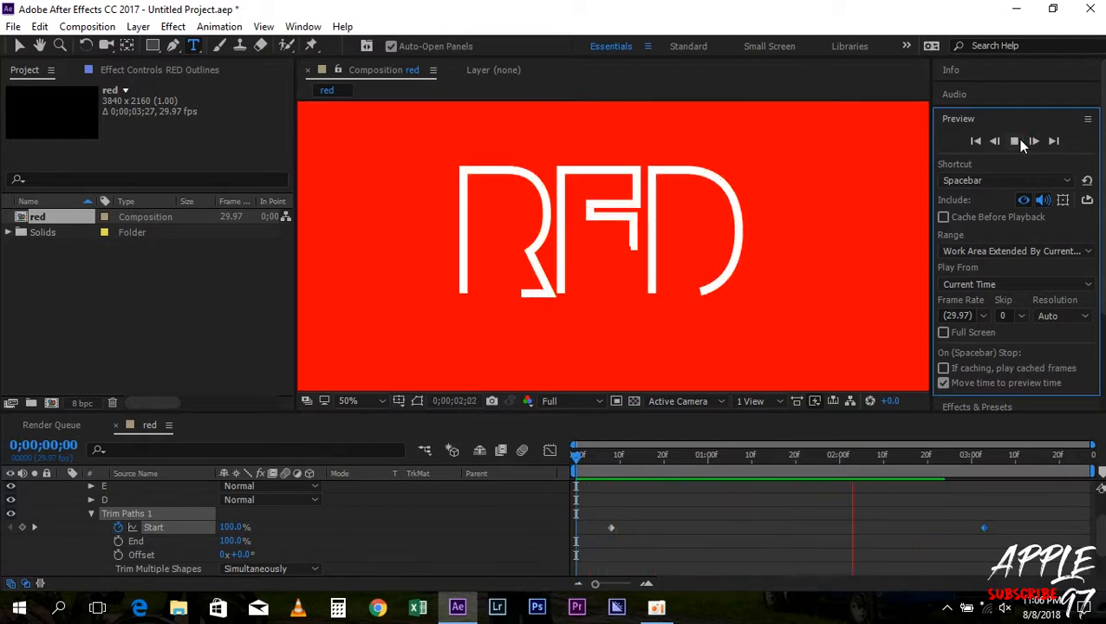
# Move the 0% Start keyframe to just past 10 frames after 3 seconds and preview the animation from the beginning
pyautogui.moveTo(983, 527); pyautogui.dragTo(1012, 536)
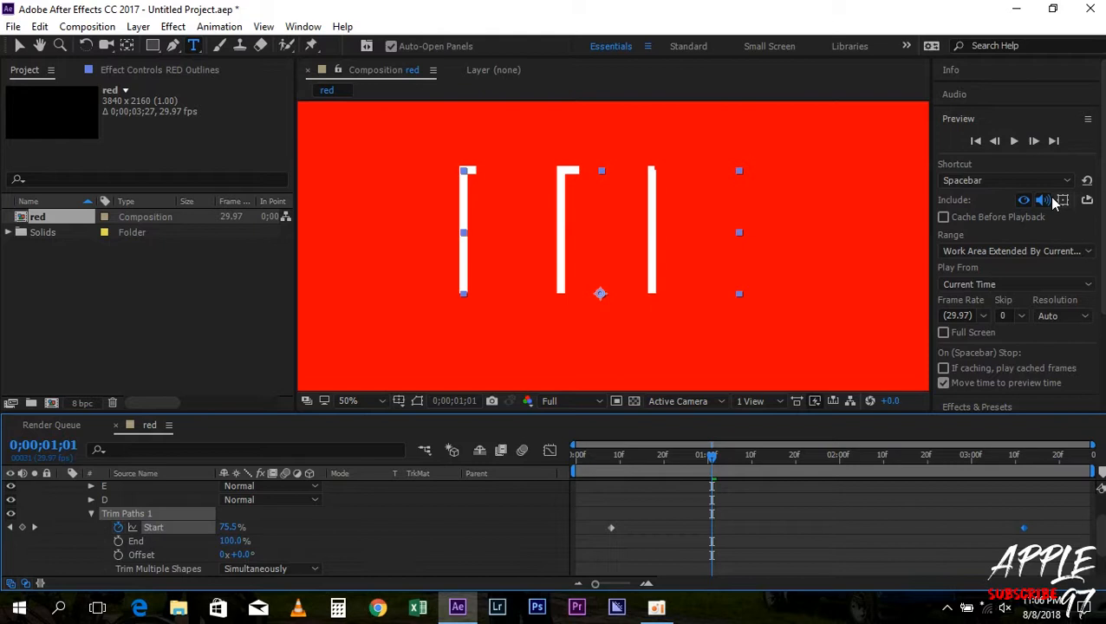
pyautogui.click(1012, 142)
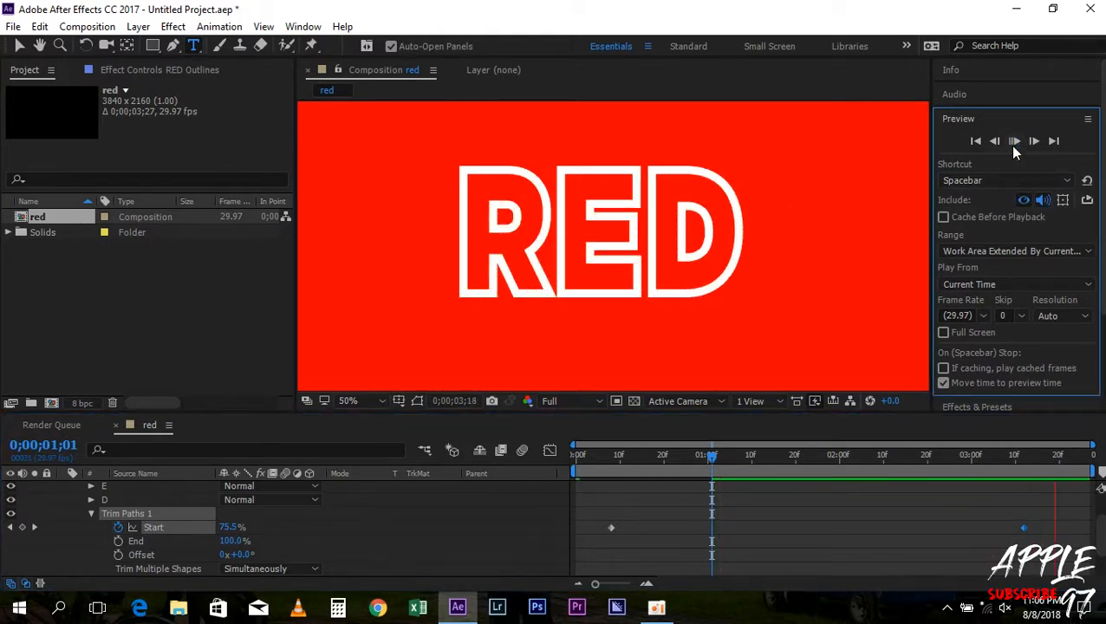
pyautogui.click(1014, 142)
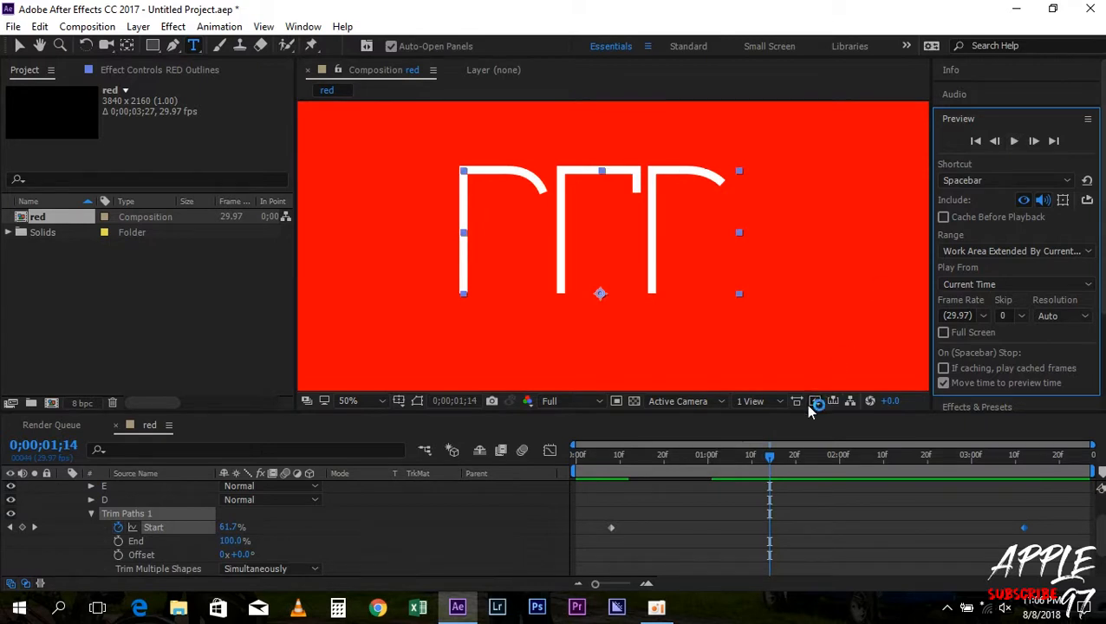
pyautogui.moveTo(776, 465); pyautogui.dragTo(549, 456)
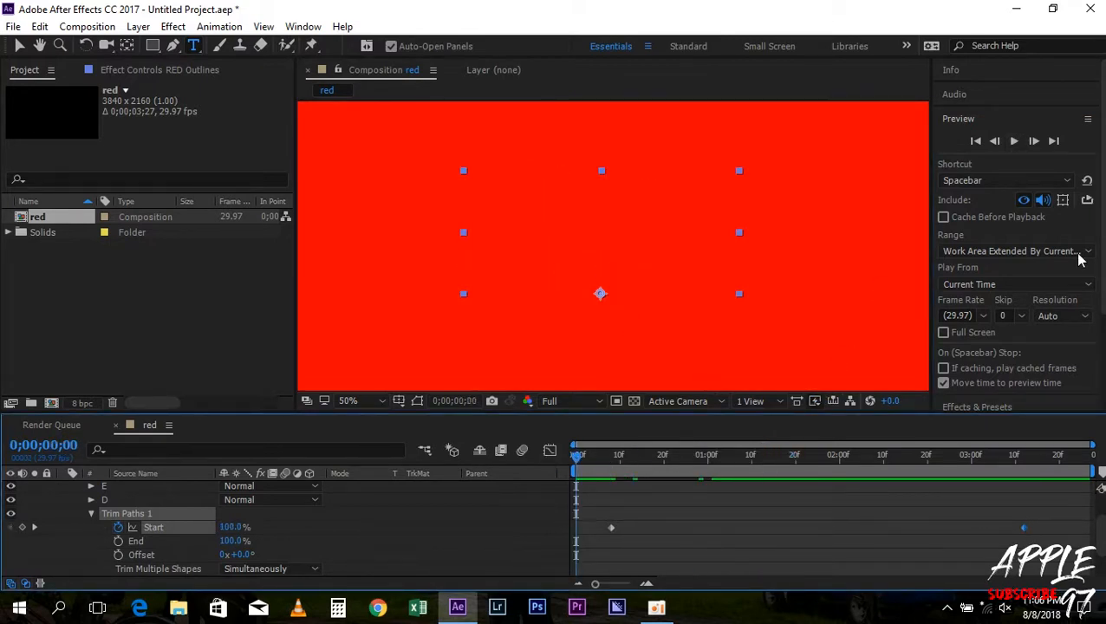
pyautogui.click(1014, 141)
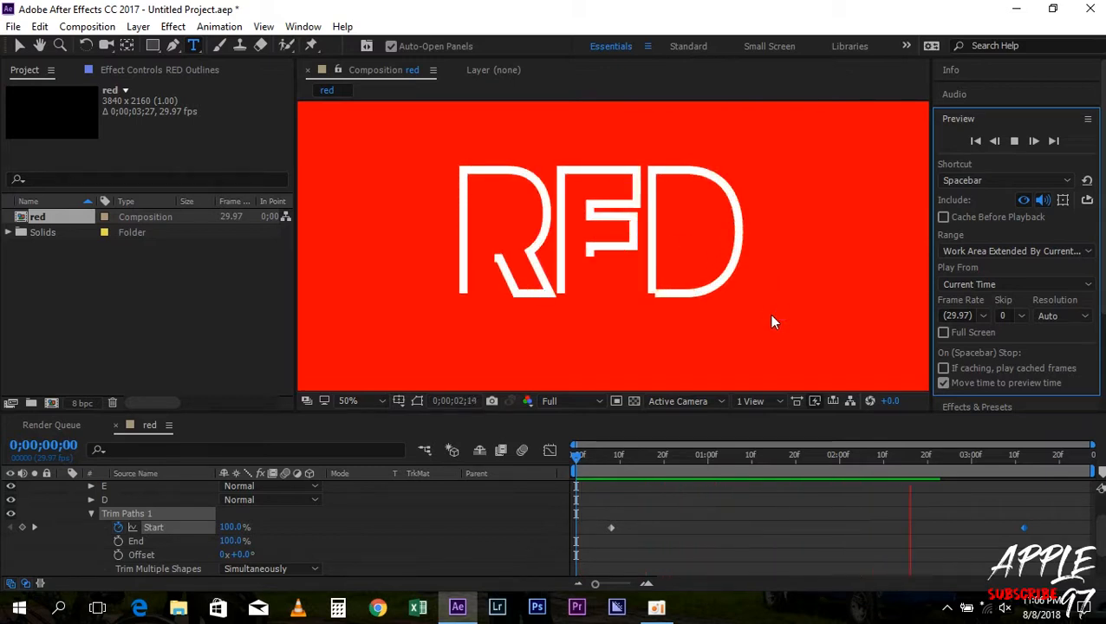
# Stop the running preview, return to the beginning of the composition and replay the outline drawing animation
pyautogui.click(1016, 141)
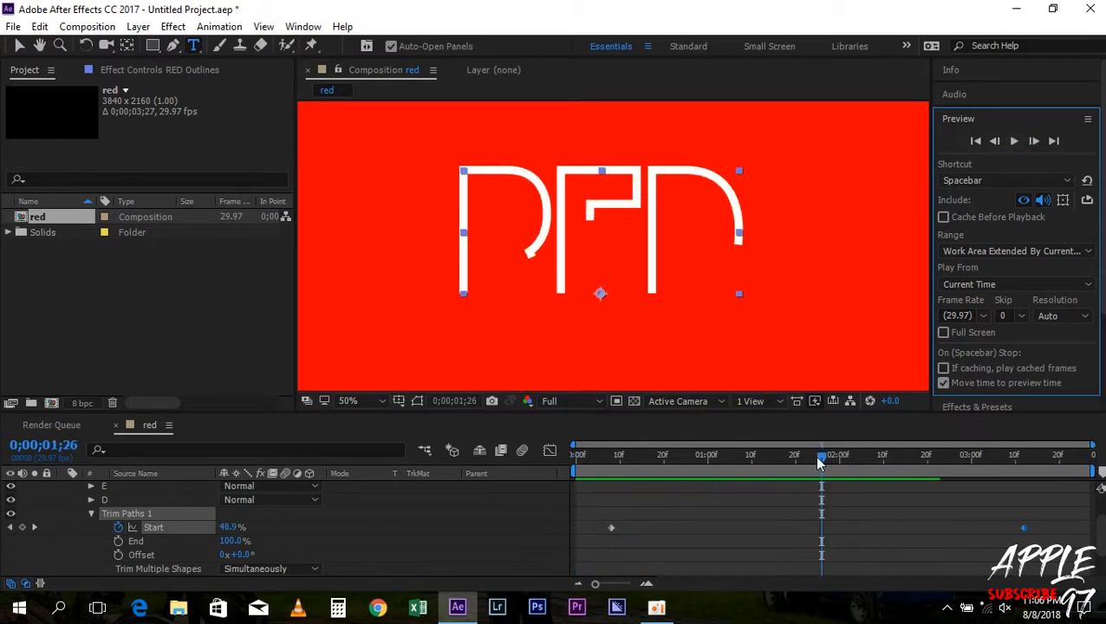
pyautogui.moveTo(823, 464)
pyautogui.mouseDown()
pyautogui.moveTo(908, 457)
pyautogui.moveTo(1029, 474)
pyautogui.moveTo(951, 464)
pyautogui.moveTo(1031, 457)
pyautogui.moveTo(577, 453)
pyautogui.mouseUp()
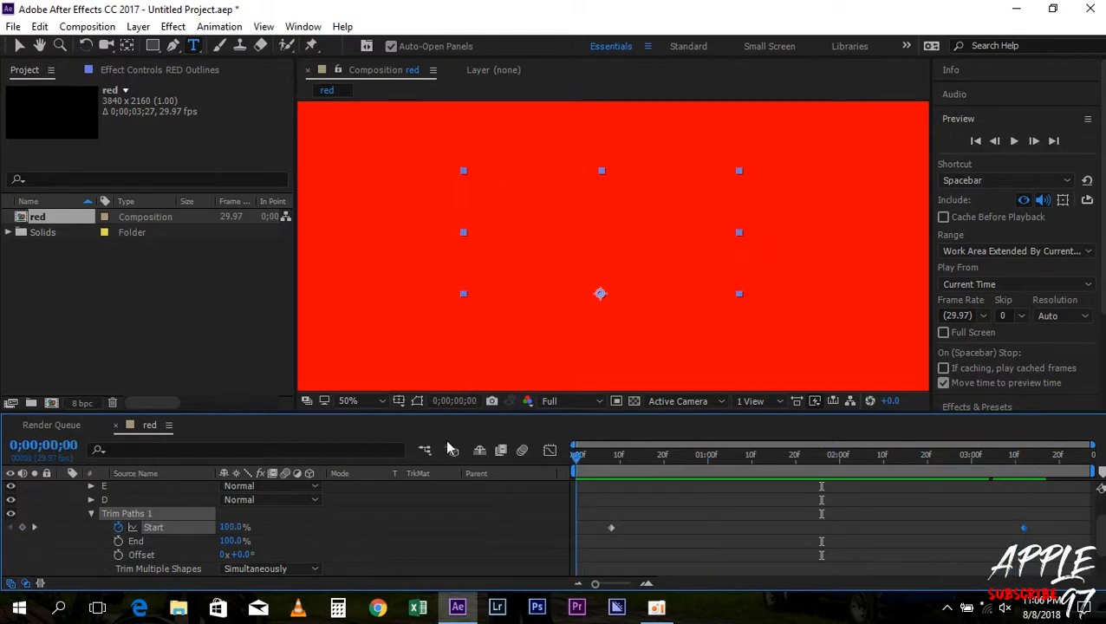
pyautogui.click(1014, 140)
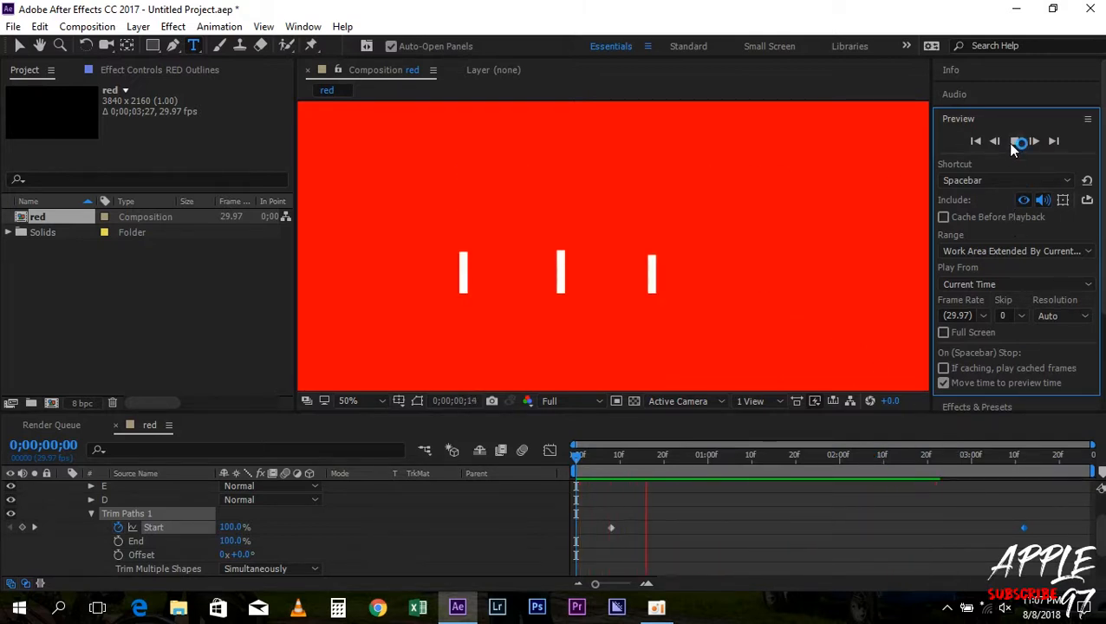
pyautogui.click(1014, 140)
# Preview the outline animation from 0;00;02;25, then scrub through the drawing to 0;00;03;11
pyautogui.moveTo(921, 455)
pyautogui.mouseDown()
pyautogui.moveTo(1031, 456)
pyautogui.moveTo(948, 450)
pyautogui.mouseUp()
pyautogui.click(1014, 141)
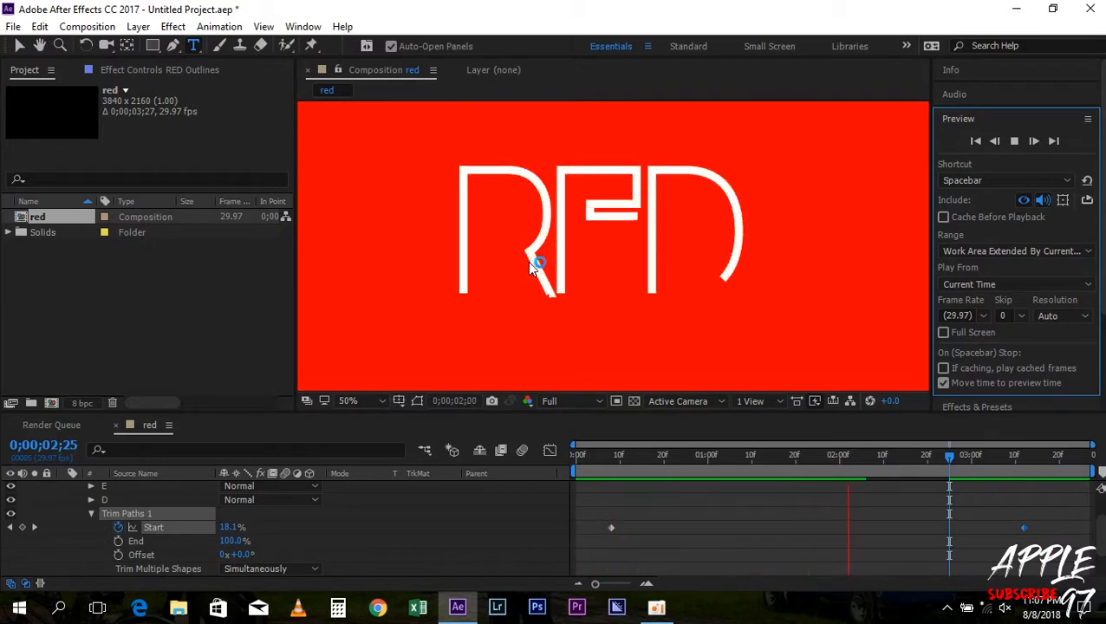
pyautogui.click(1015, 141)
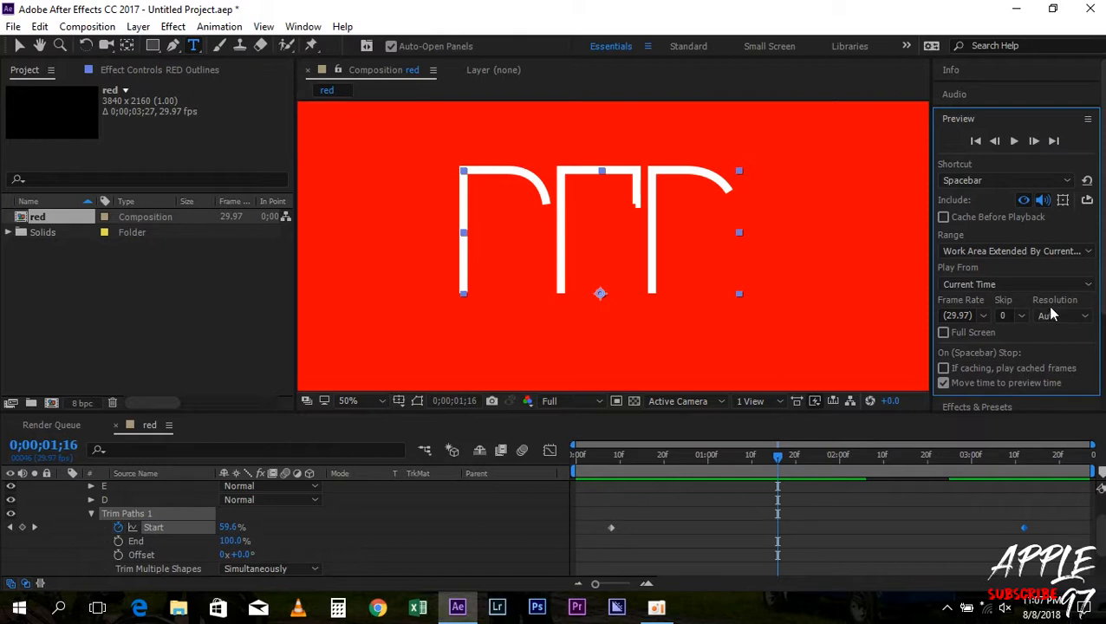
pyautogui.moveTo(782, 458); pyautogui.dragTo(1019, 483)
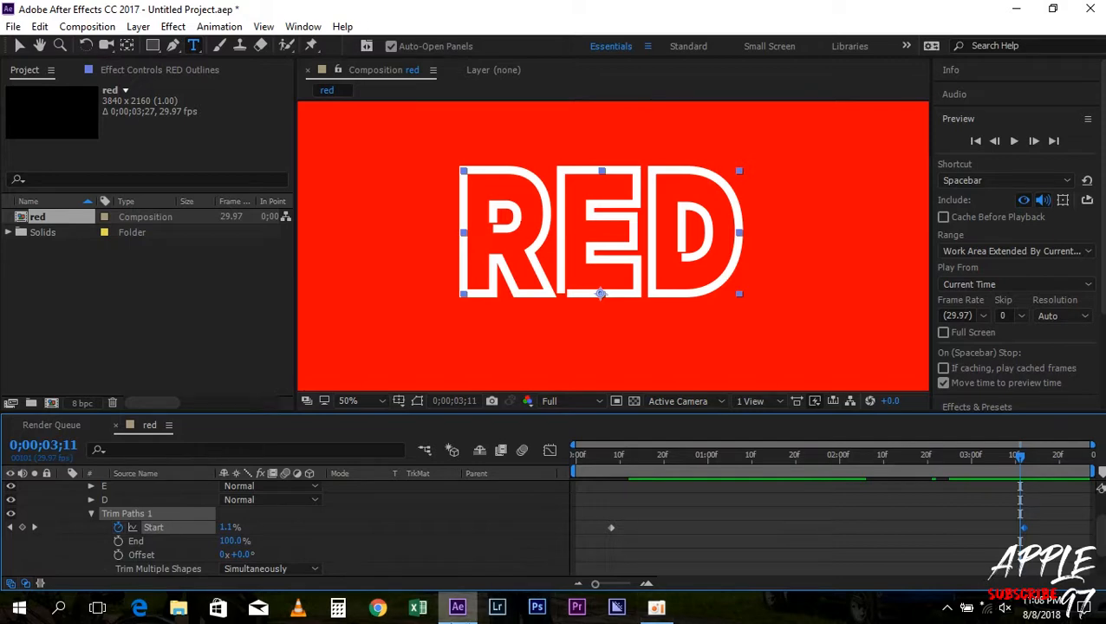
# Apply Easy Ease In to the 100% Trim Paths Start keyframe and Easy Ease Out to the 0% Start keyframe
pyautogui.rightClick(611, 527)
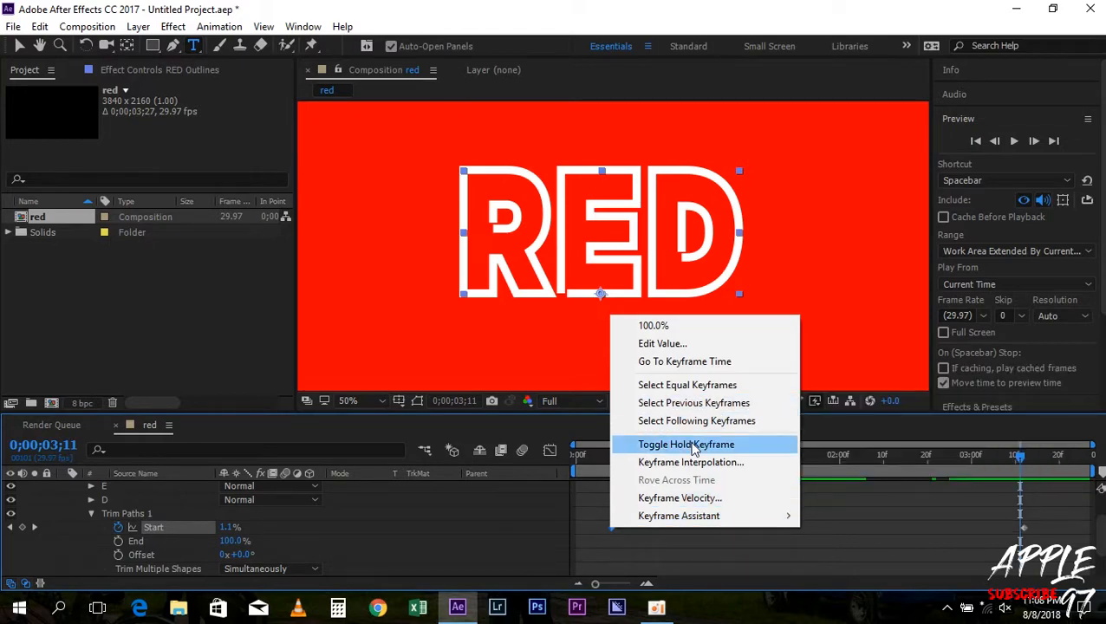
pyautogui.moveTo(689, 517)
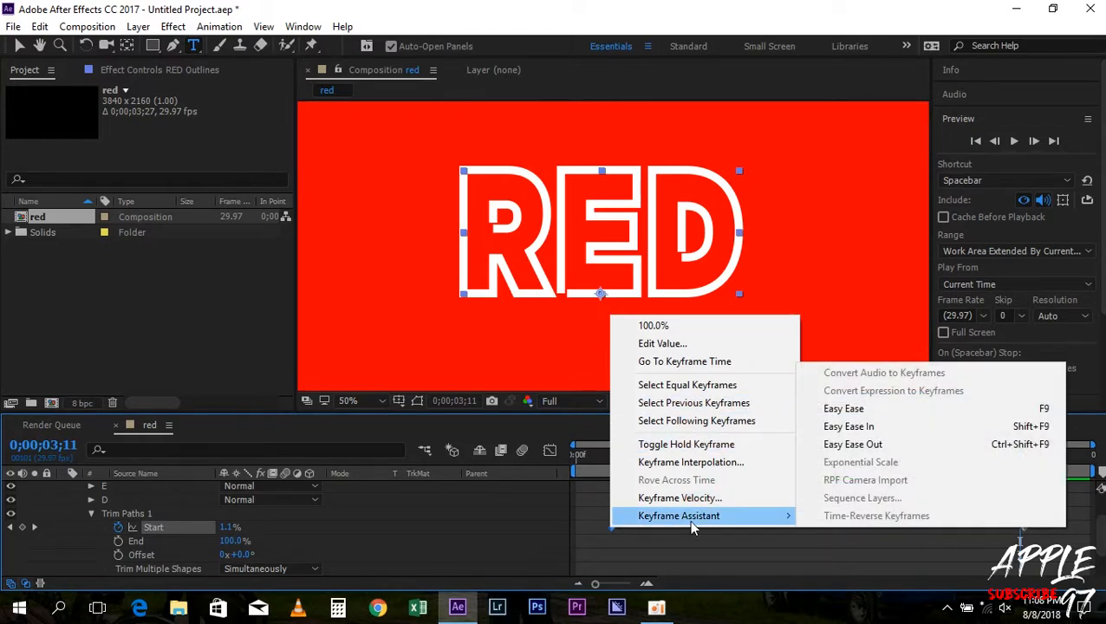
pyautogui.click(895, 427)
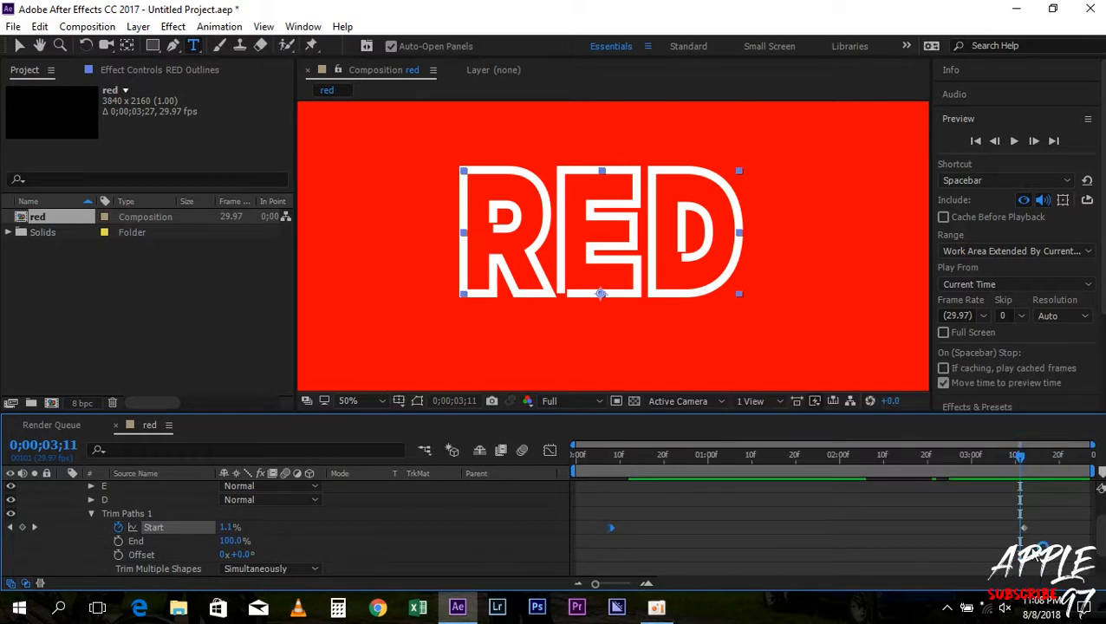
pyautogui.rightClick(1023, 531)
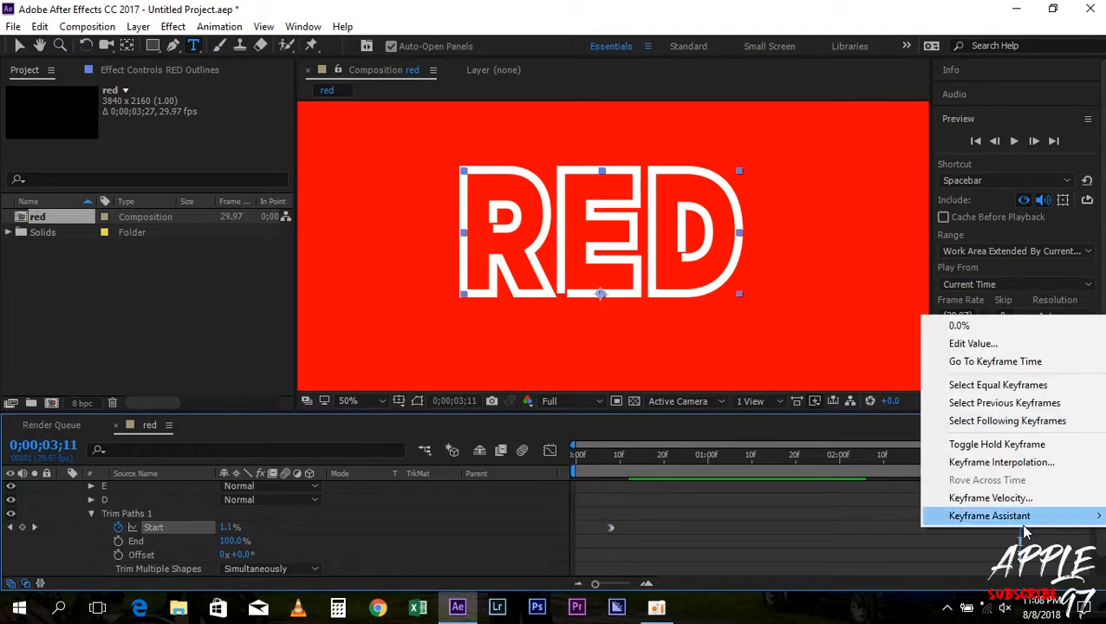
pyautogui.moveTo(997, 515)
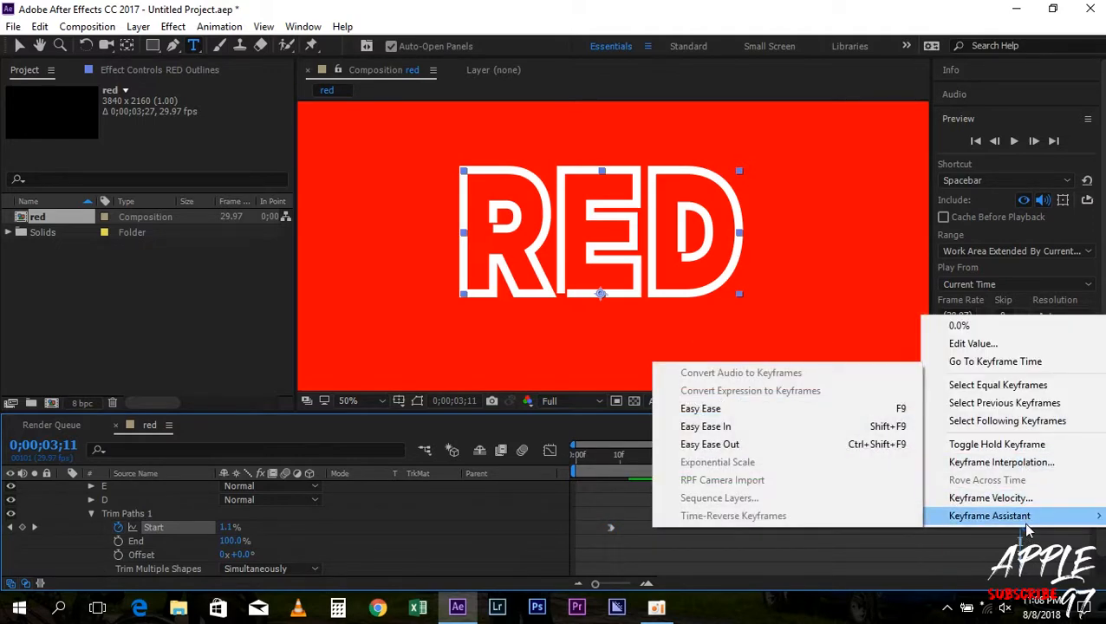
pyautogui.click(734, 446)
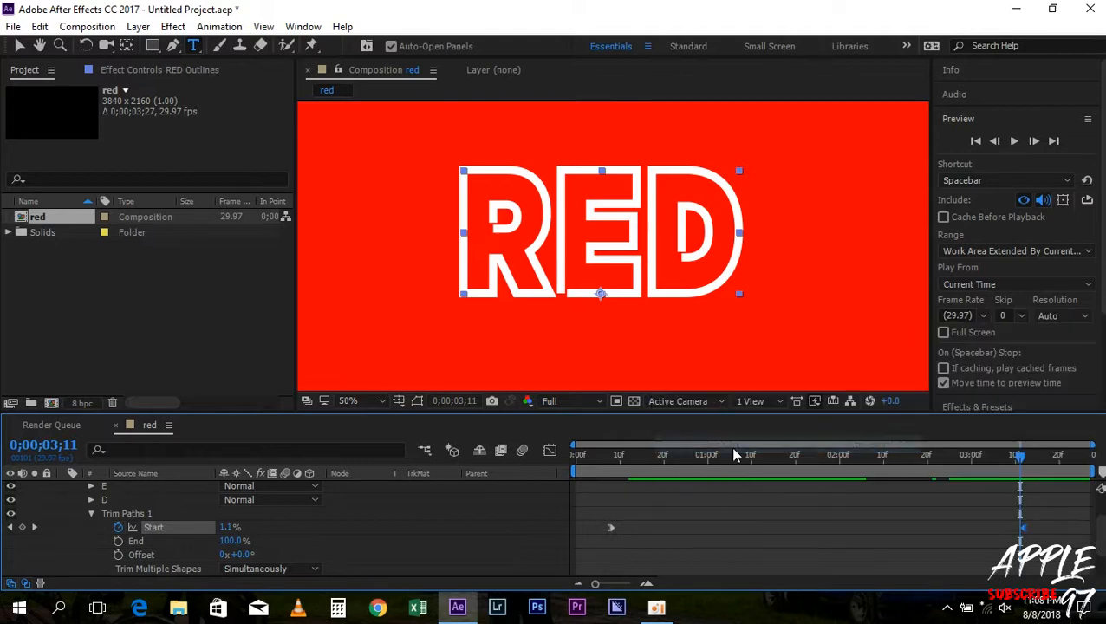
# Preview the eased outline animation from the beginning, scrub to 0;00;02;22 and play it again
pyautogui.moveTo(975, 462)
pyautogui.mouseDown()
pyautogui.moveTo(658, 477)
pyautogui.moveTo(528, 496)
pyautogui.mouseUp()
pyautogui.click(1016, 141)
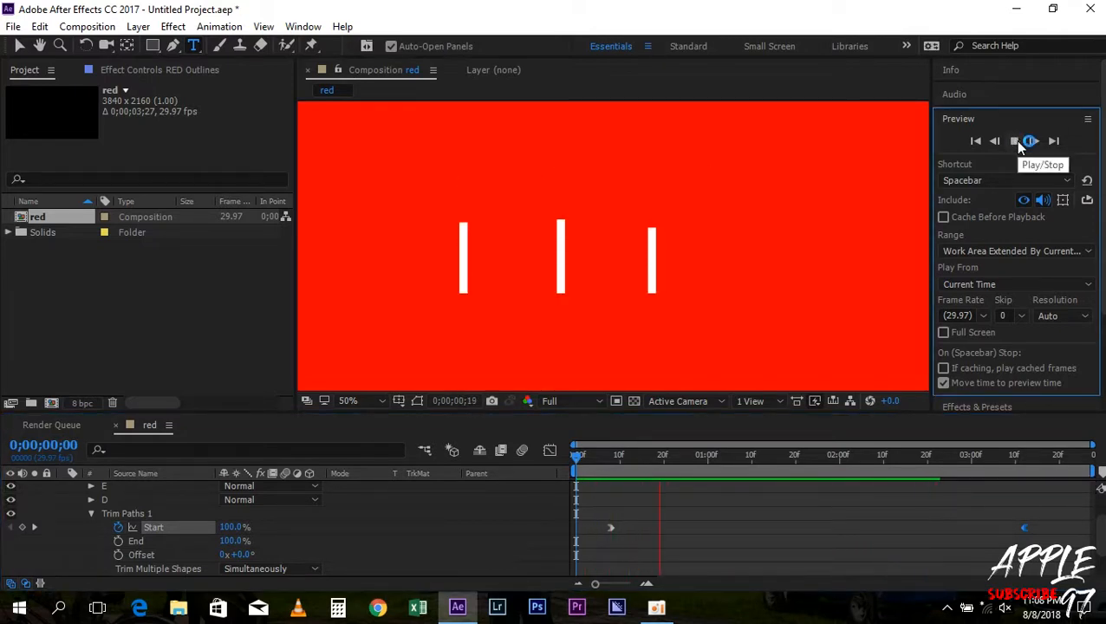
pyautogui.click(1014, 139)
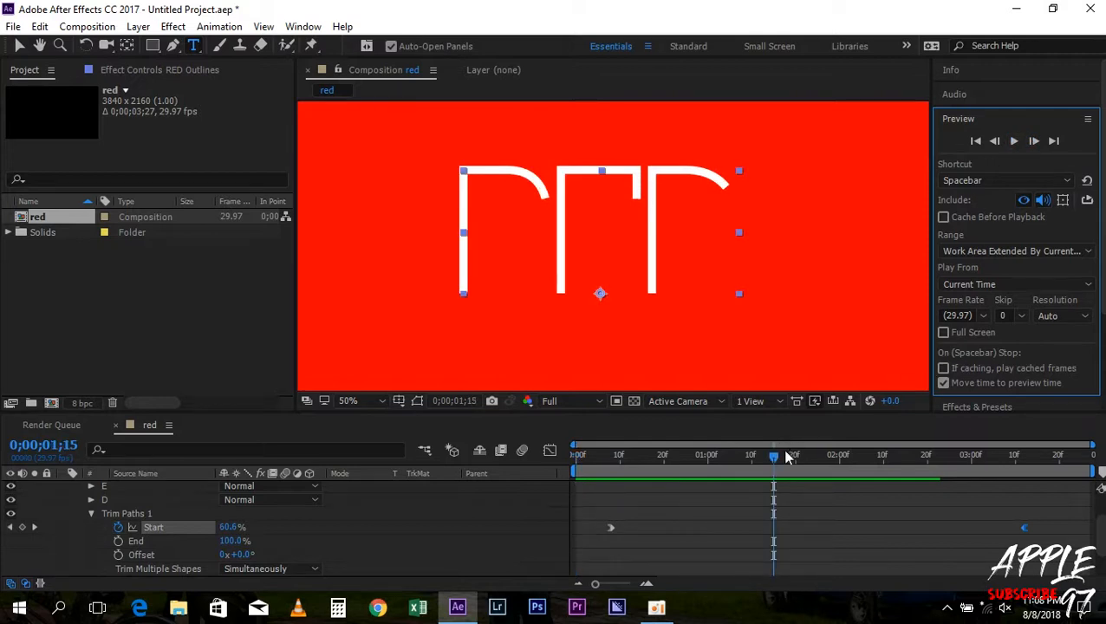
pyautogui.moveTo(777, 457)
pyautogui.mouseDown()
pyautogui.moveTo(1019, 461)
pyautogui.moveTo(938, 457)
pyautogui.mouseUp()
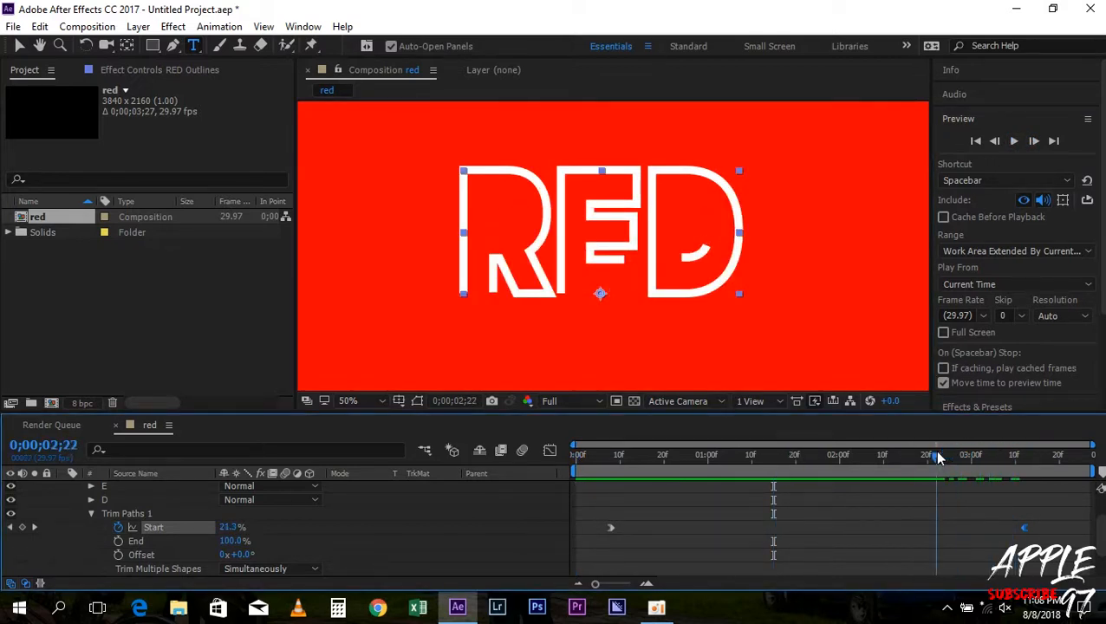
pyautogui.click(1018, 139)
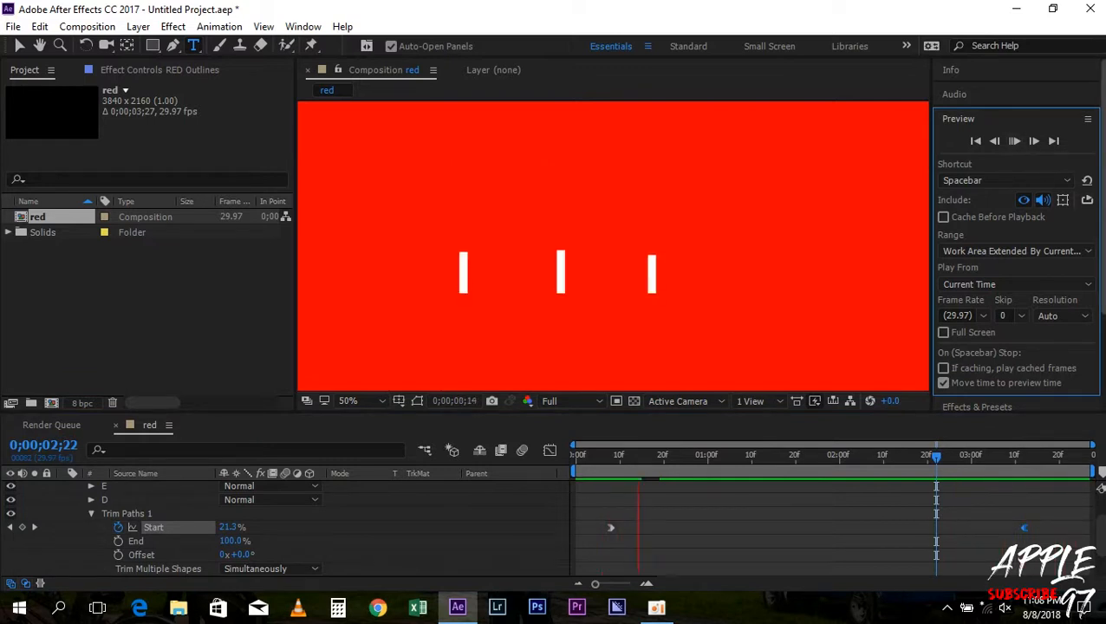